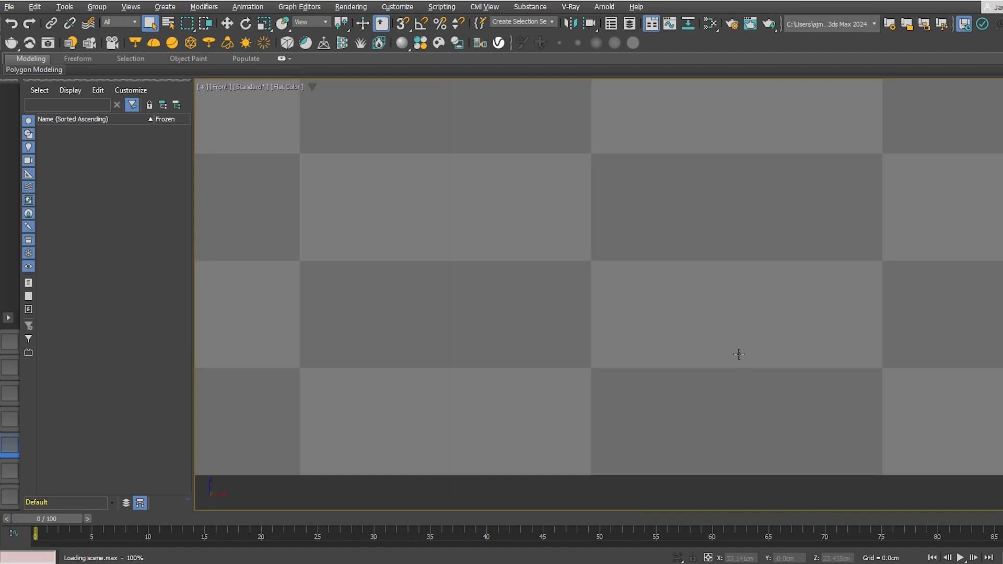
Step: Switch to a perspective view of the whole studio and hide the Template_Studio_building object
scroll(729, 294, down, 5)
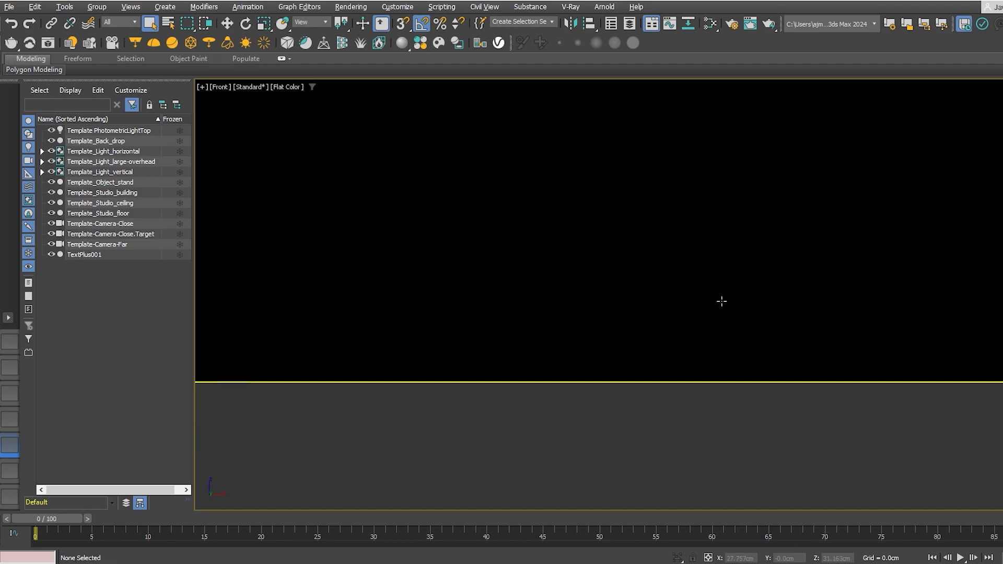
alt+middle_drag(708, 331, 695, 347)
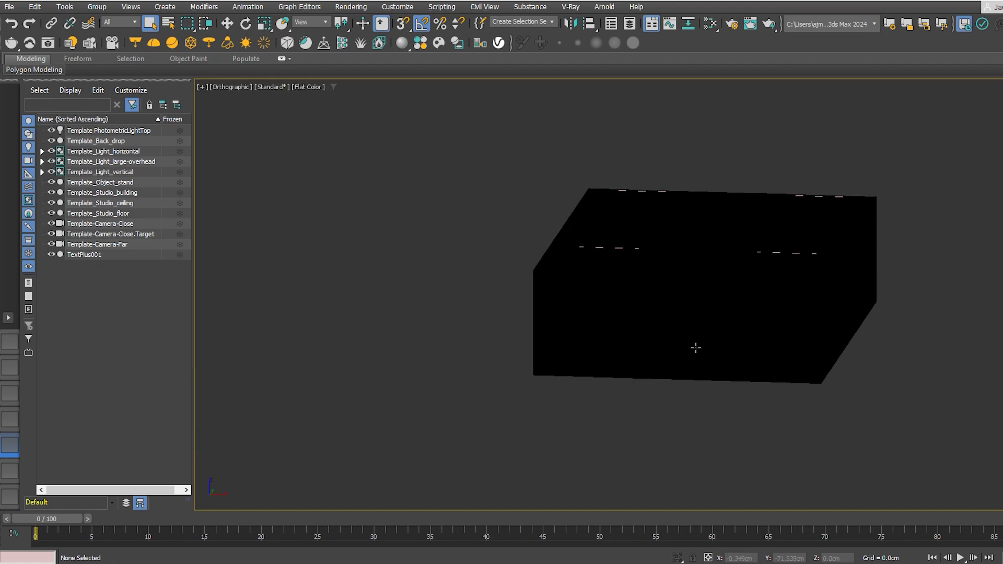
key(p)
click(696, 347)
scroll(883, 376, up, 4)
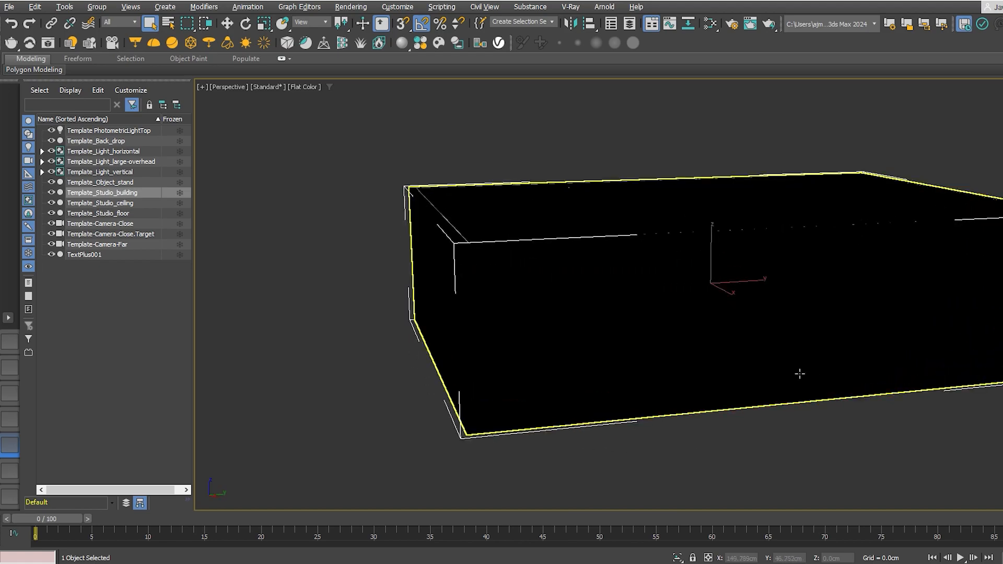
right_click(767, 343)
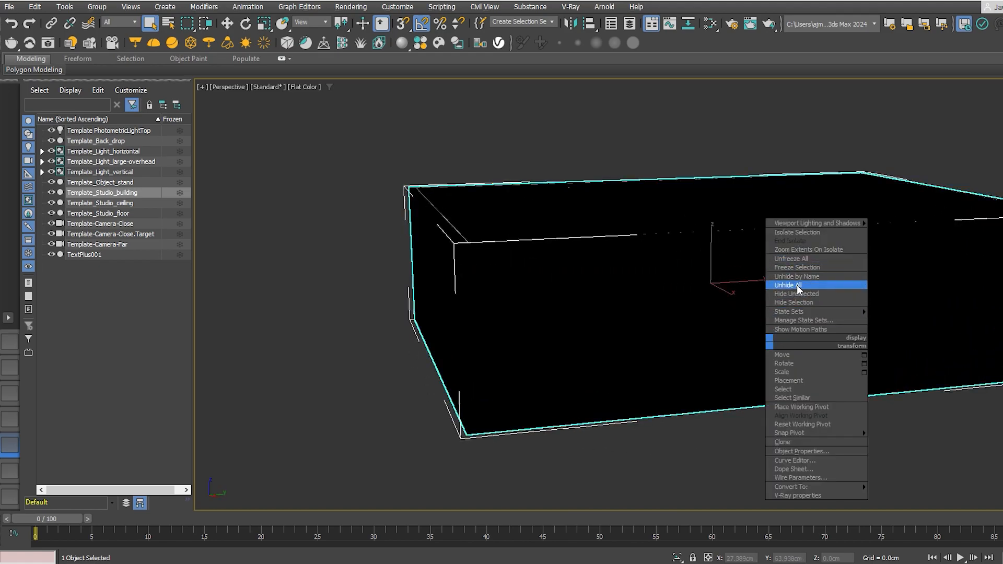
click(809, 303)
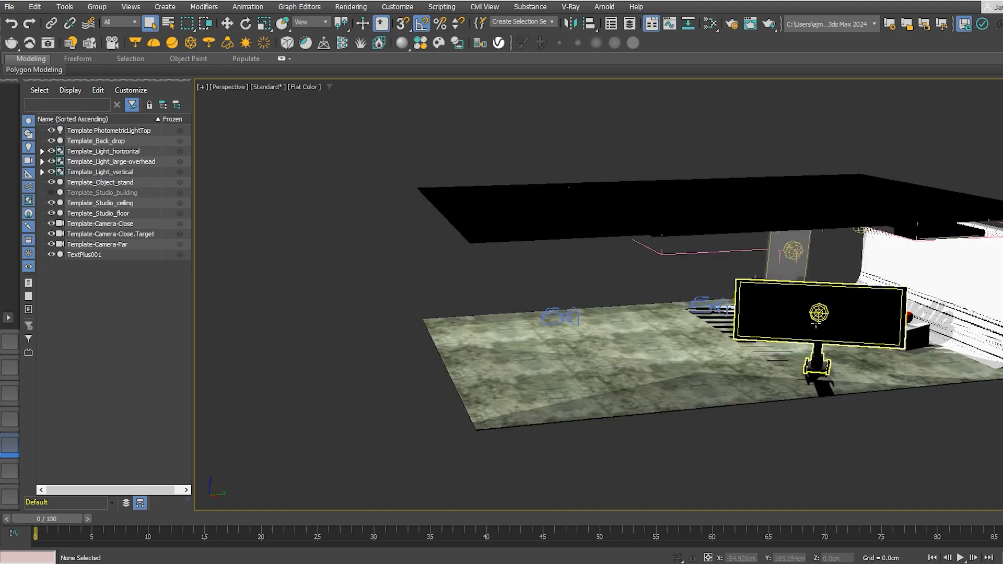
Step: Delete the ART Studio text and the object stand beneath it
scroll(848, 328, up, 4)
alt+middle_drag(848, 328, 836, 313)
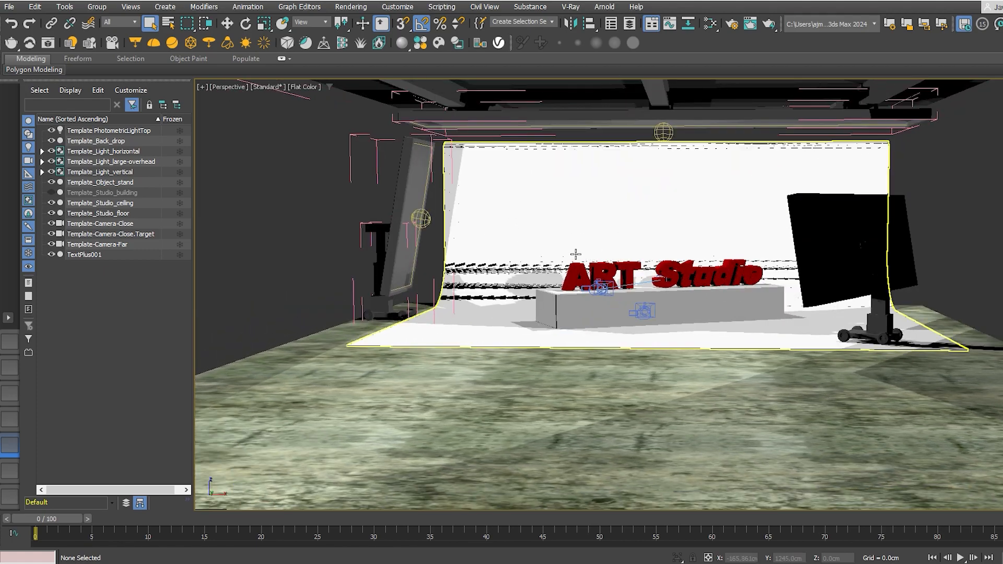
scroll(582, 273, up, 4)
alt+middle_drag(582, 273, 606, 285)
click(519, 269)
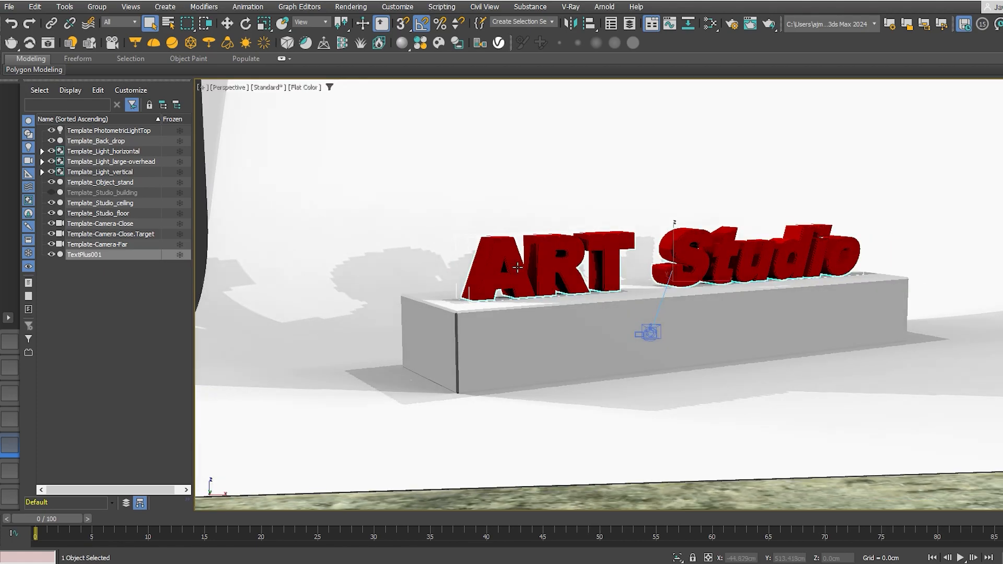
key(Delete)
click(520, 302)
key(Delete)
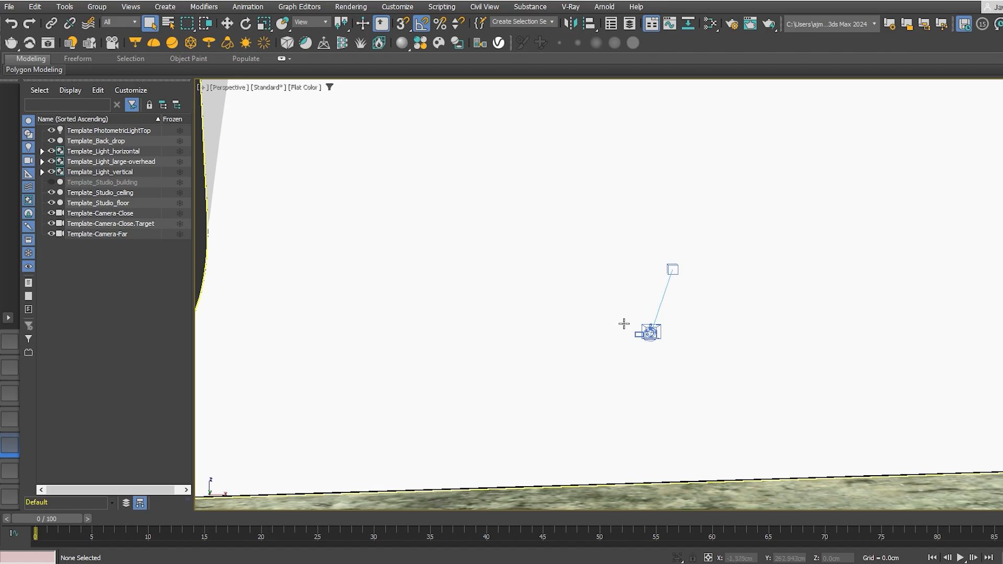
Step: Align Template-Camera-Close to its target in X position only, center to center
click(650, 331)
key(w)
scroll(652, 332, down, 5)
alt+middle_drag(652, 332, 665, 381)
key(alt+a)
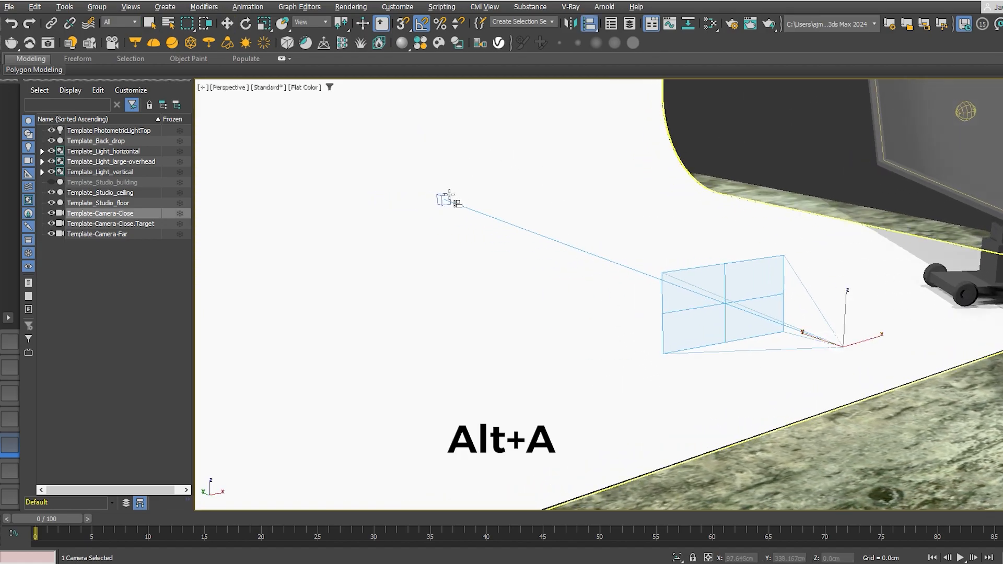
click(443, 198)
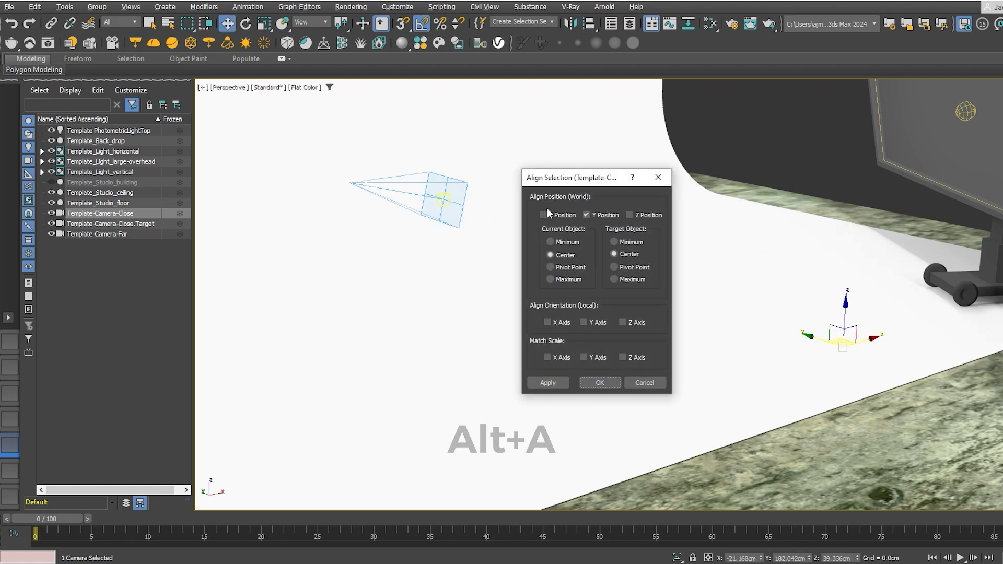
drag(570, 178, 742, 264)
click(737, 300)
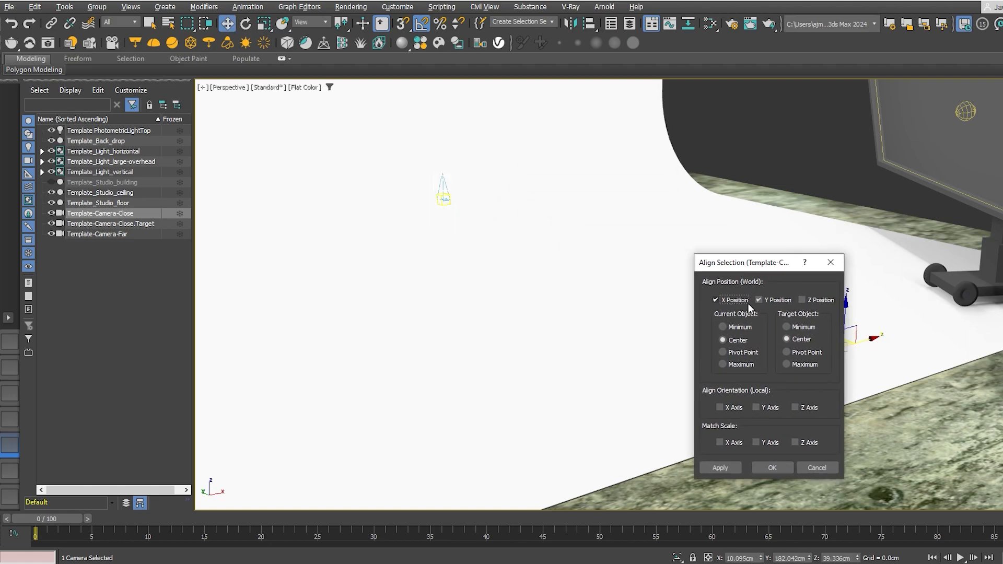
click(764, 300)
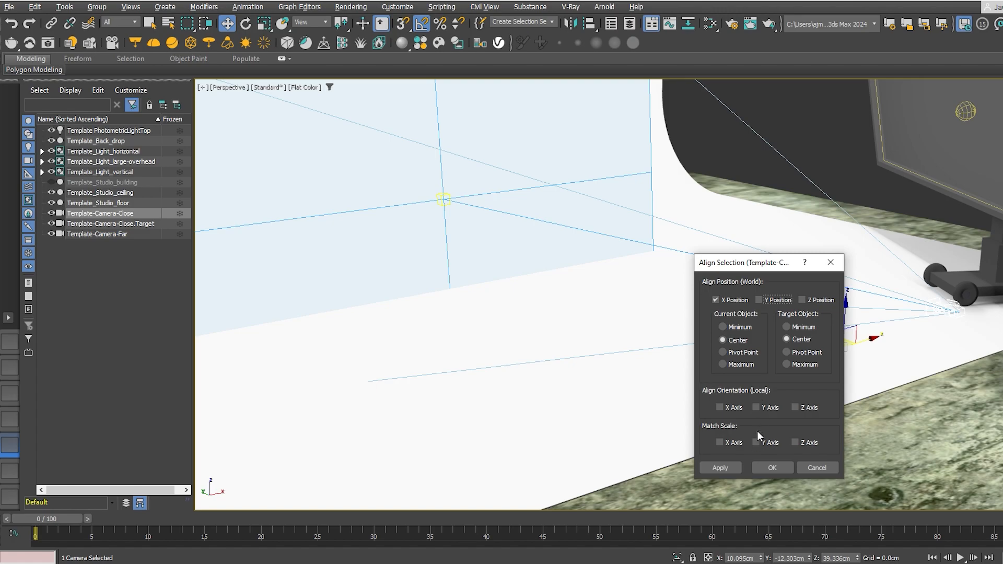
click(771, 472)
Step: Check the view through Template-Camera-Close, return to a perspective view and clear the selection
scroll(807, 320, down, 5)
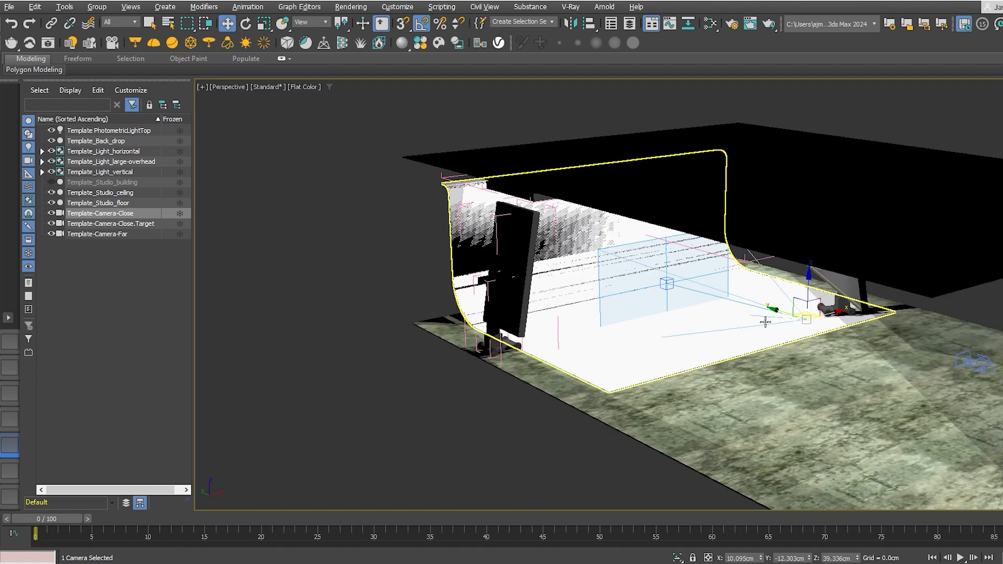
alt+middle_drag(804, 319, 683, 303)
scroll(683, 303, up, 5)
key(c)
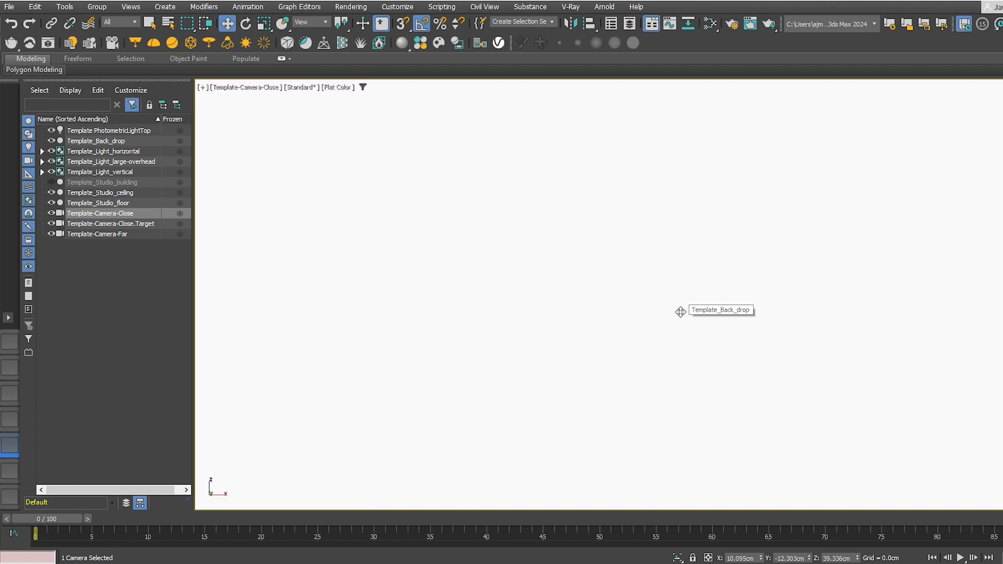
key(p)
scroll(679, 311, down, 5)
alt+middle_drag(674, 313, 555, 383)
click(238, 353)
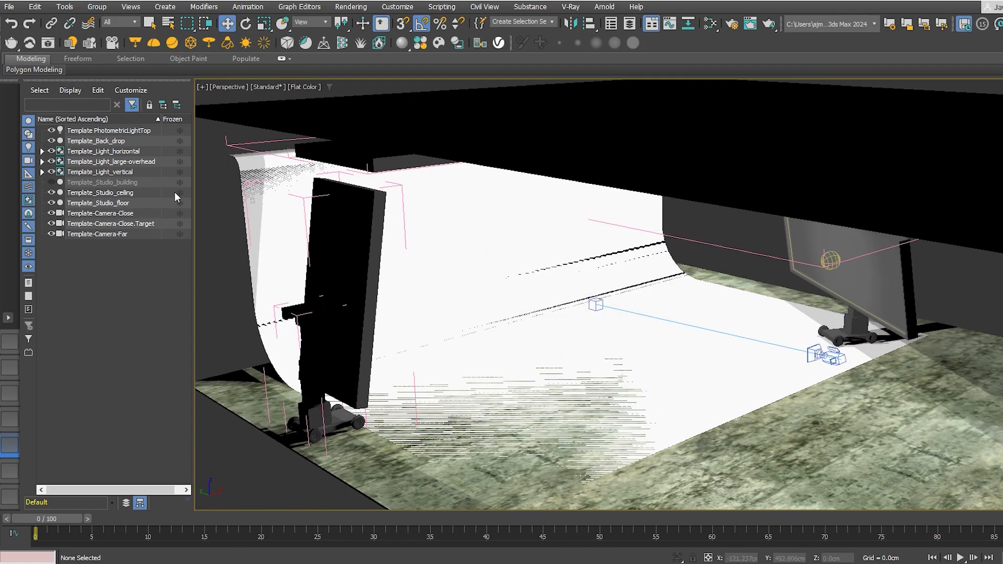
Step: Merge the Shoe.fbx model from the source folder into the scene, accepting the FBX import settings
click(9, 7)
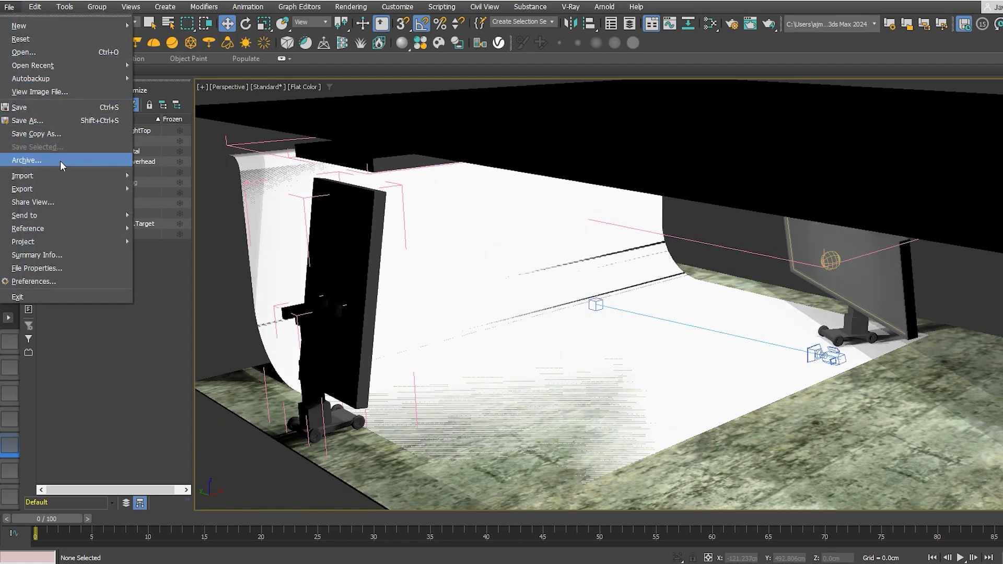
mouse_move(65, 175)
click(166, 189)
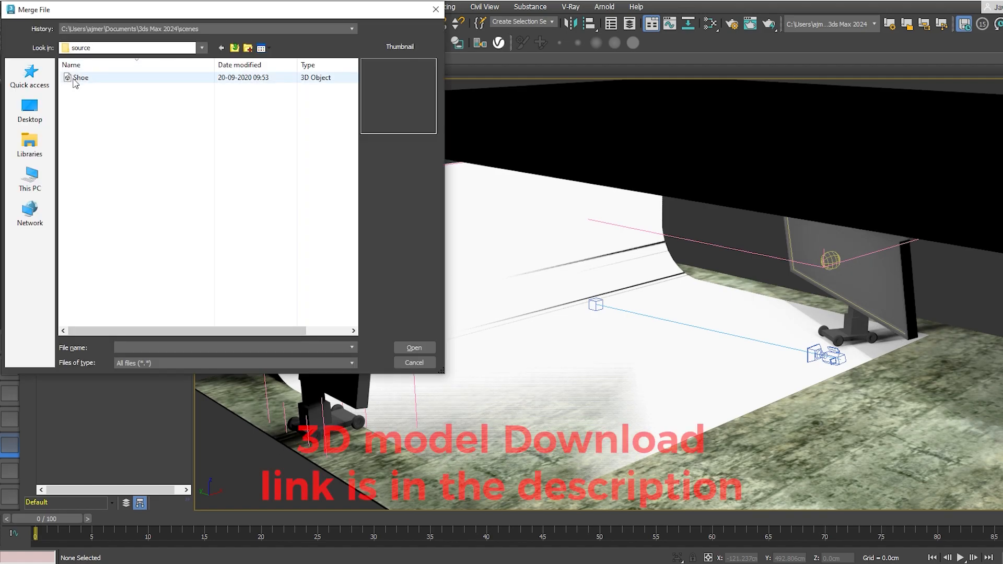
click(76, 78)
double_click(74, 79)
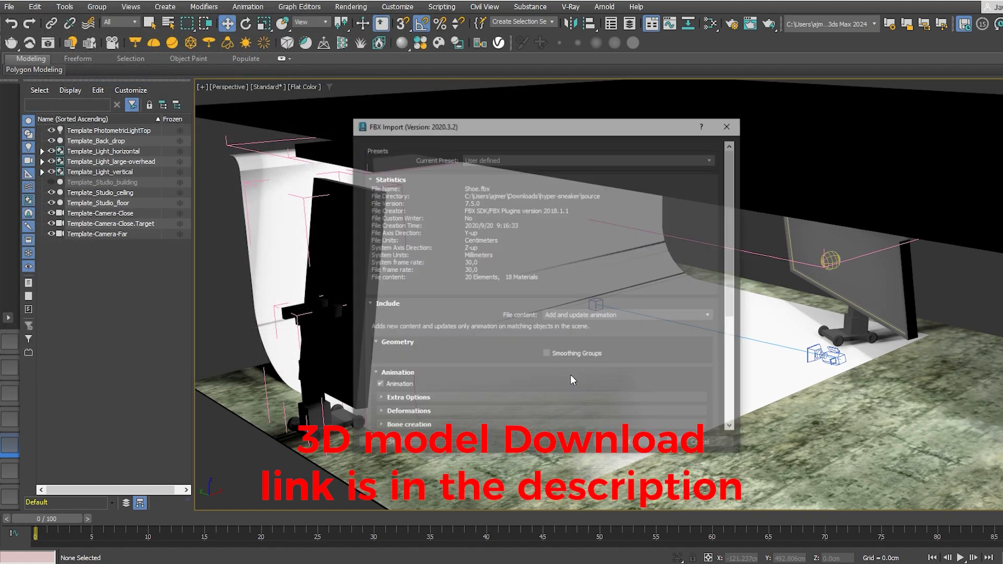
click(629, 438)
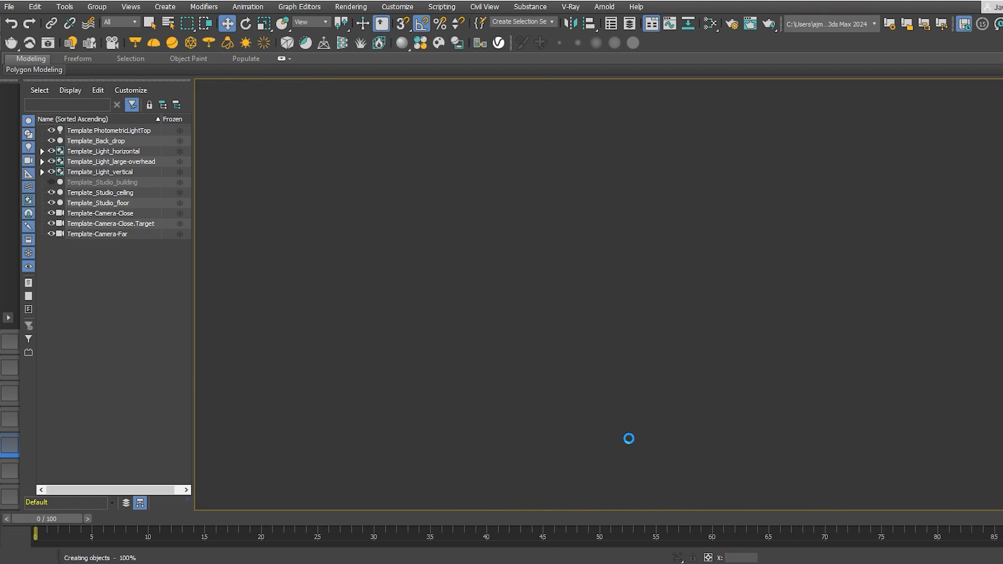
Step: Group all the shoe meshes under rtfkt_aj1_obj, from the outsole to tongue_tongue, using the default group name
scroll(631, 380, down, 10)
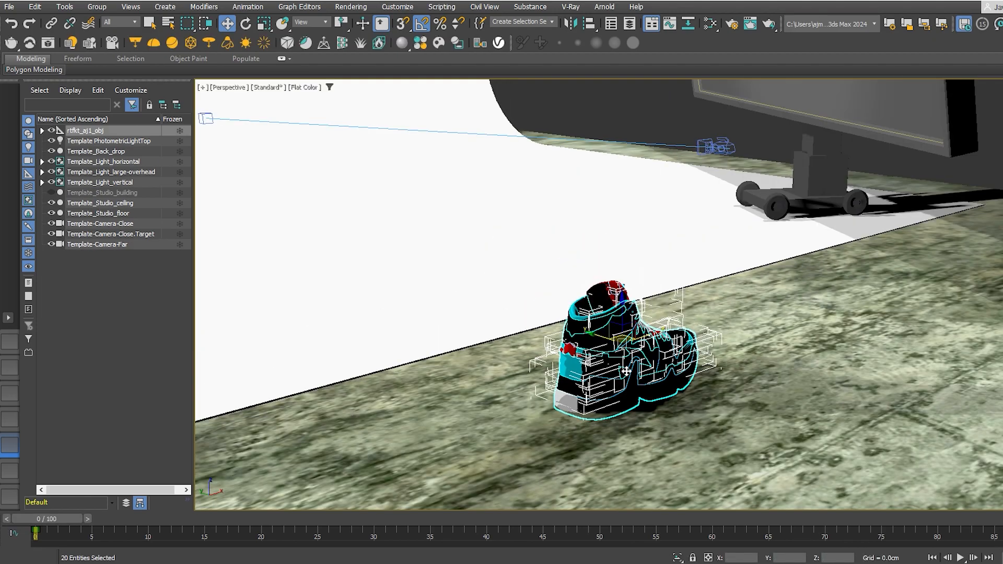
scroll(624, 372, up, 3)
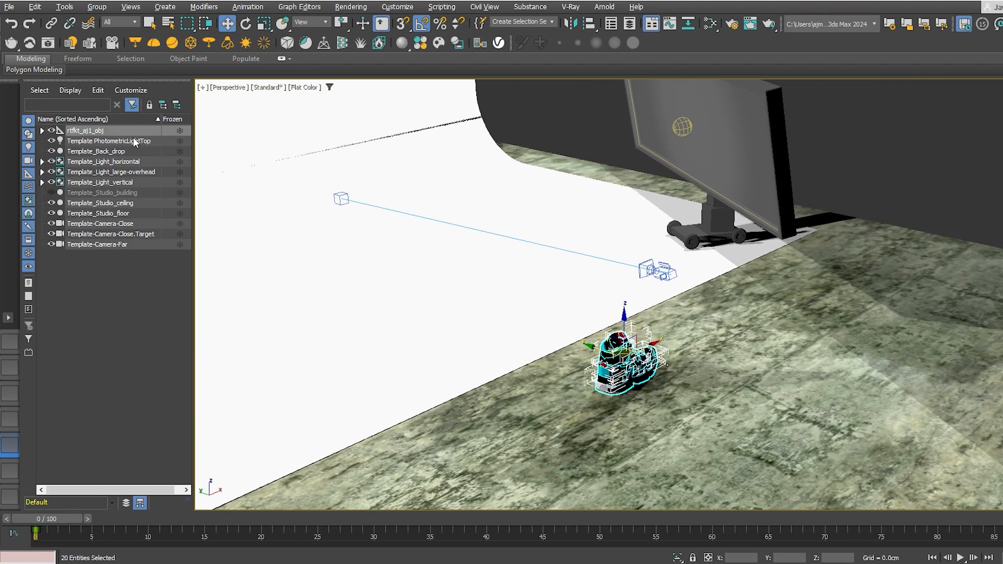
click(42, 131)
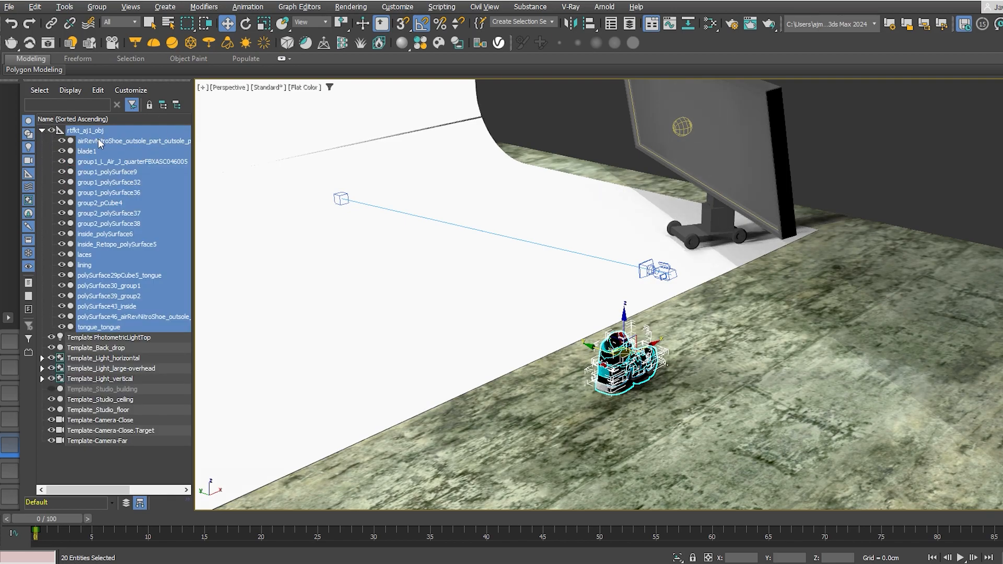
click(79, 141)
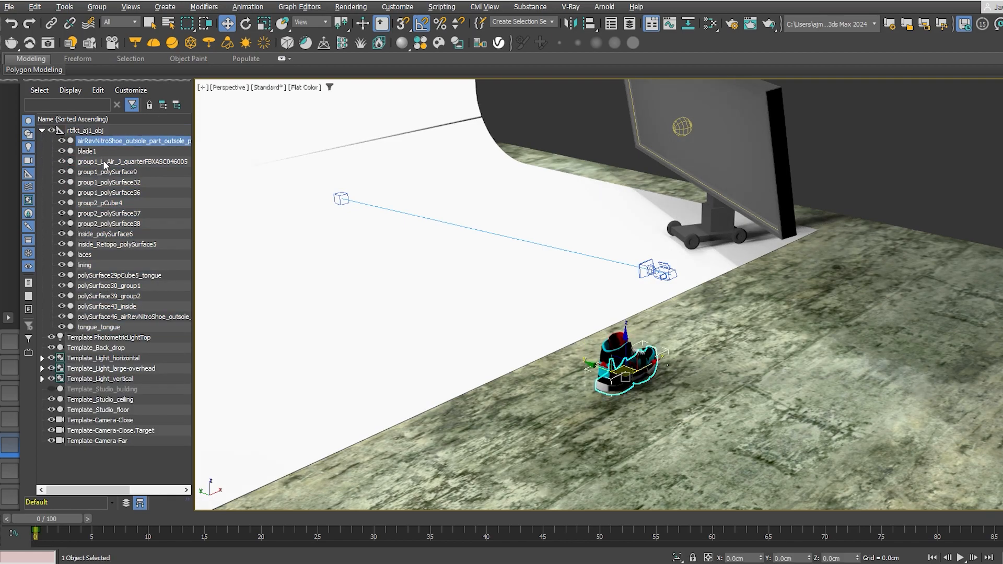
shift+click(111, 327)
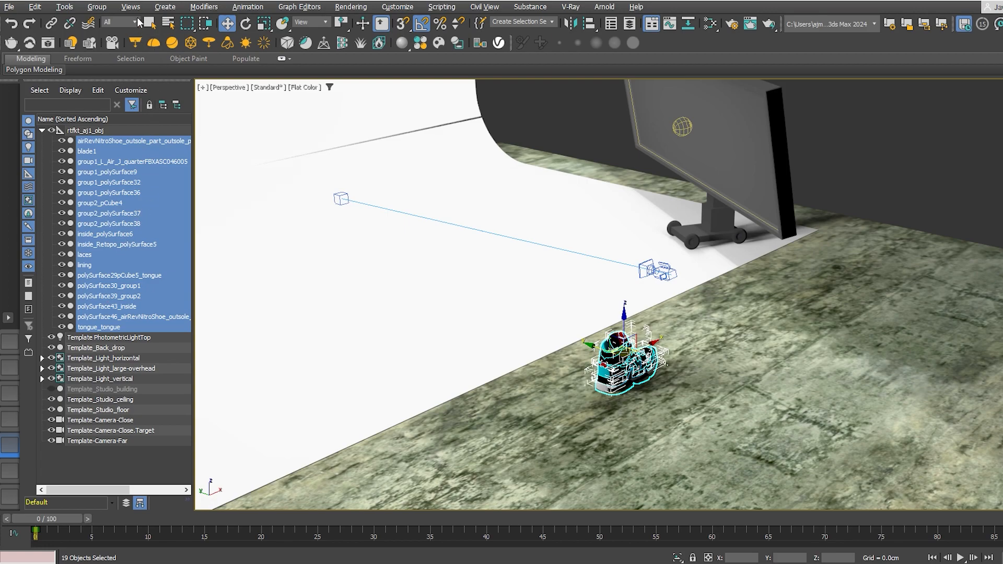
click(96, 6)
click(104, 20)
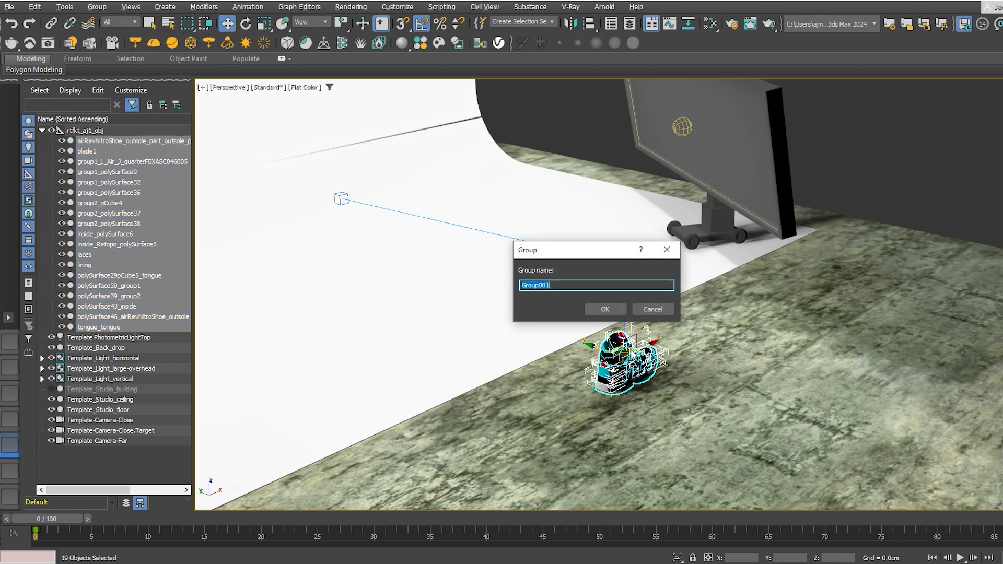
click(592, 309)
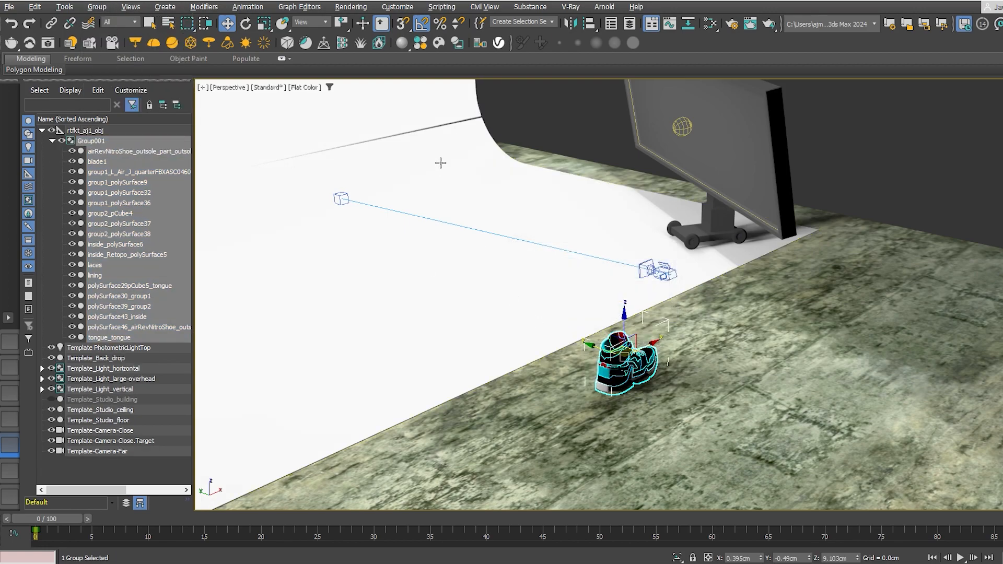
Step: Align the shoe group to the camera target in X, Y and Z, center to center, and view it through Template-Camera-Close
key(alt+a)
click(342, 198)
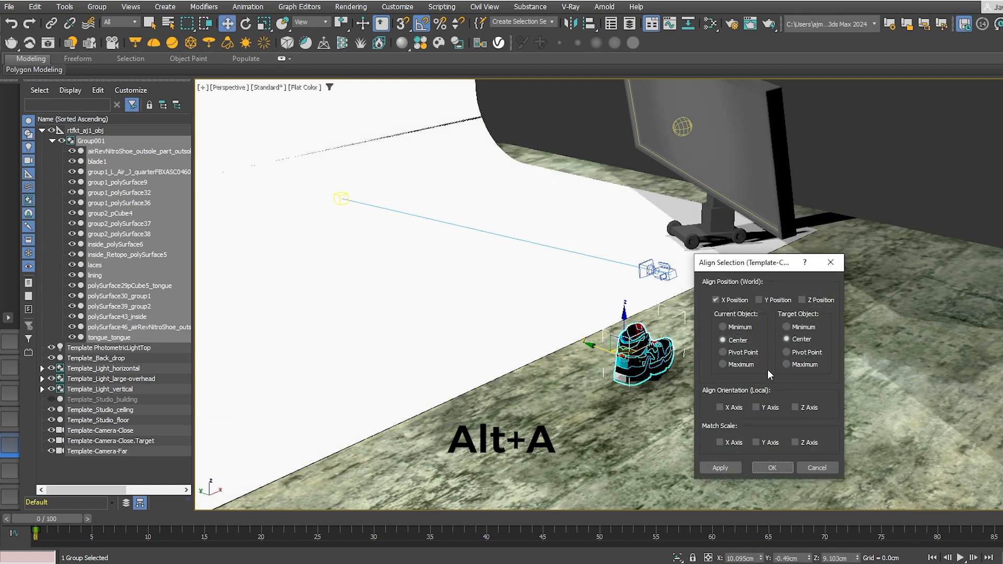
click(756, 299)
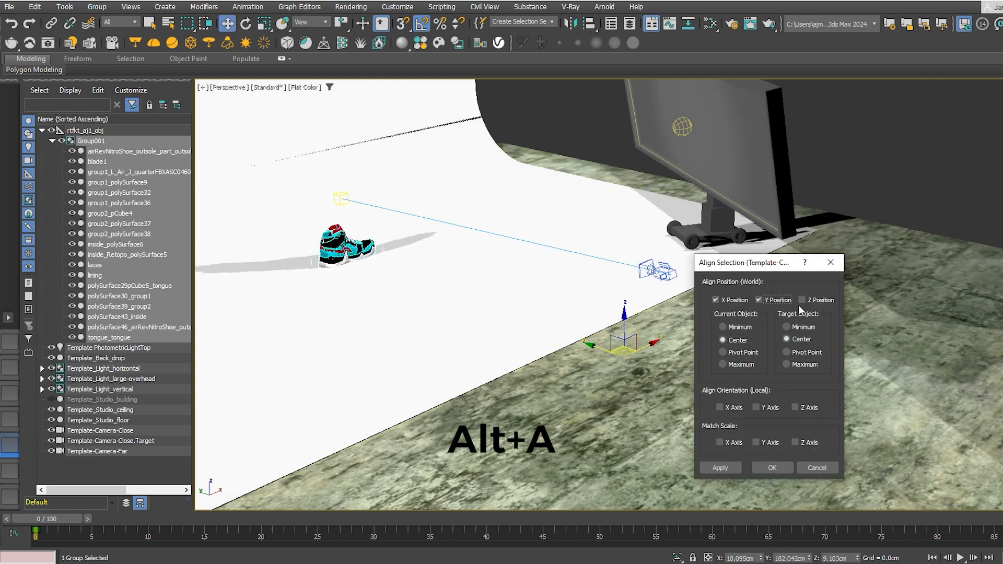
click(813, 300)
click(781, 468)
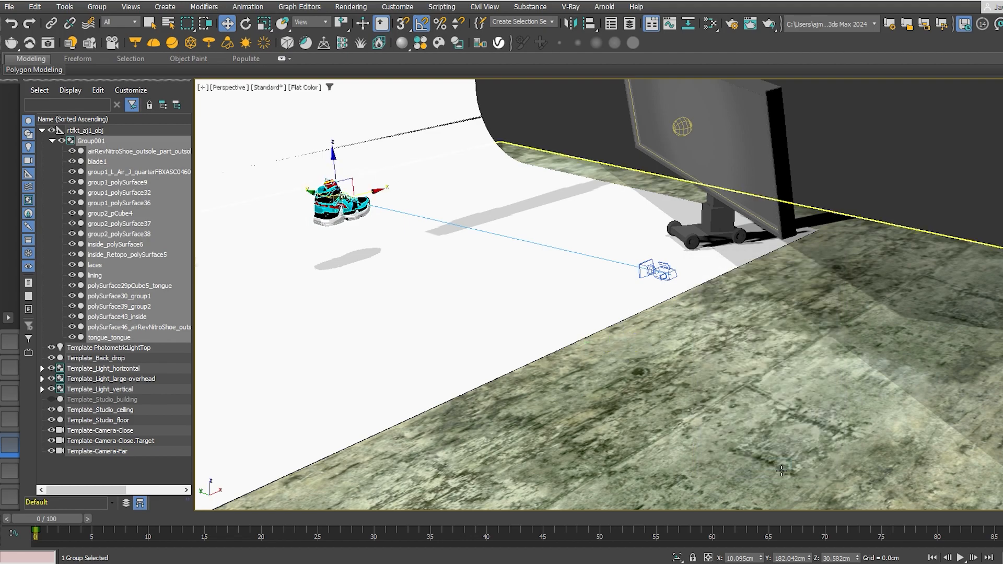
key(c)
double_click(585, 206)
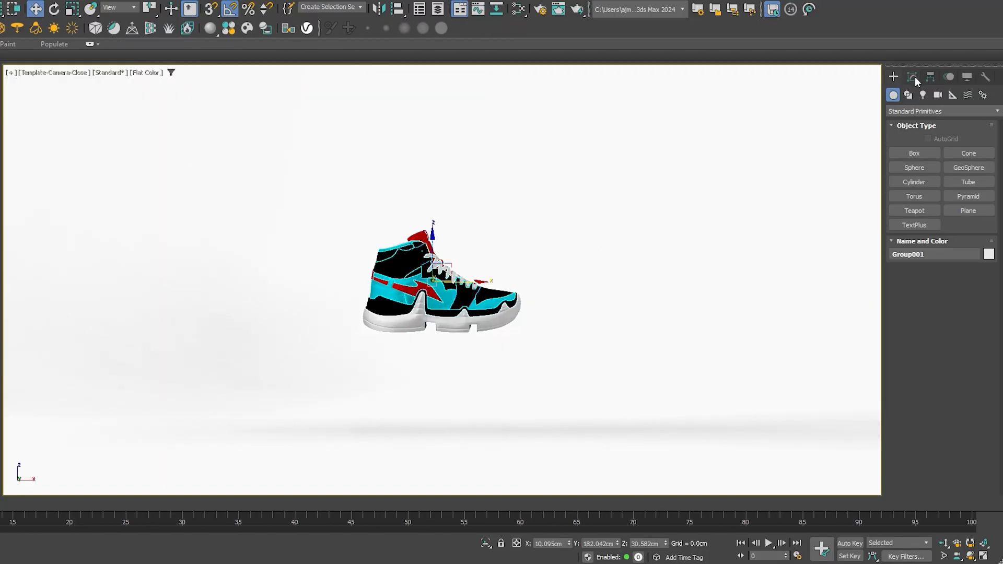
Step: Add an Array modifier to the shoe group and set its distribution to Radial
click(913, 76)
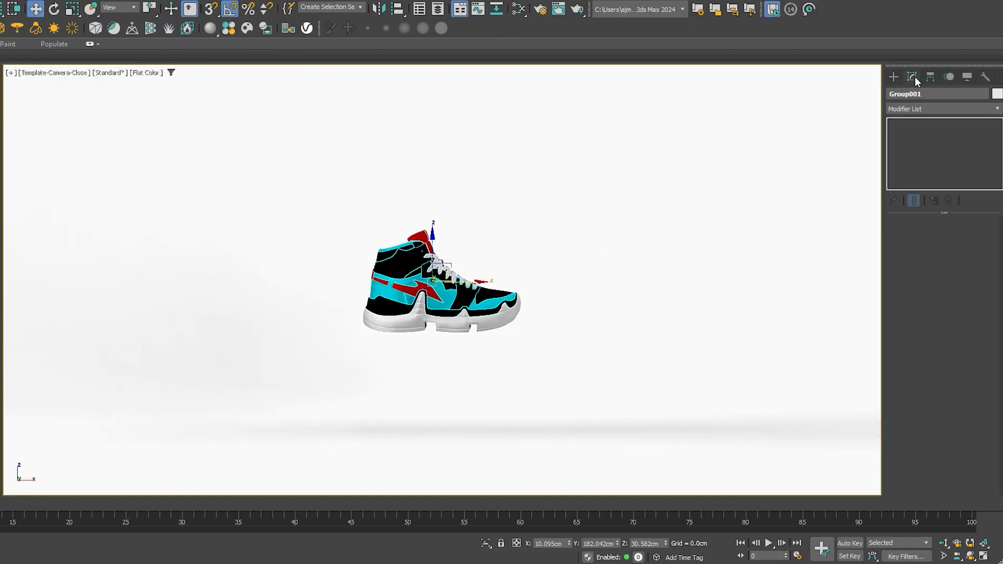
click(436, 323)
click(438, 320)
click(920, 110)
text(arr)
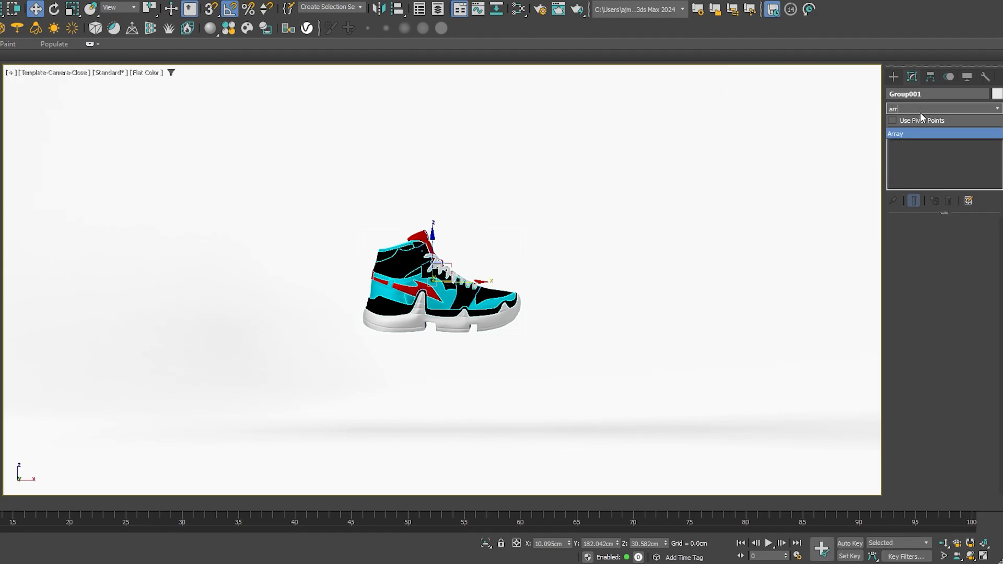
key(Return)
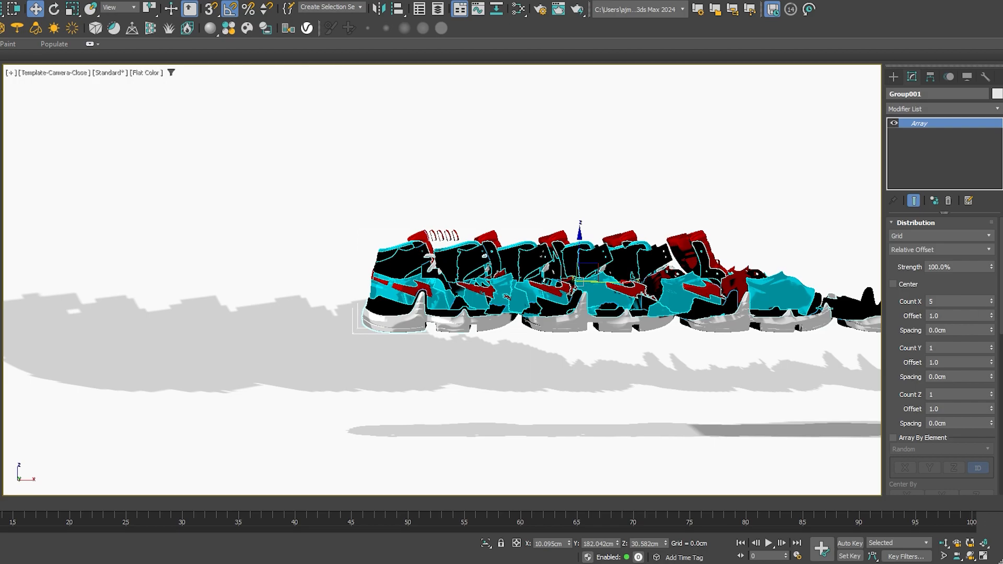
click(961, 235)
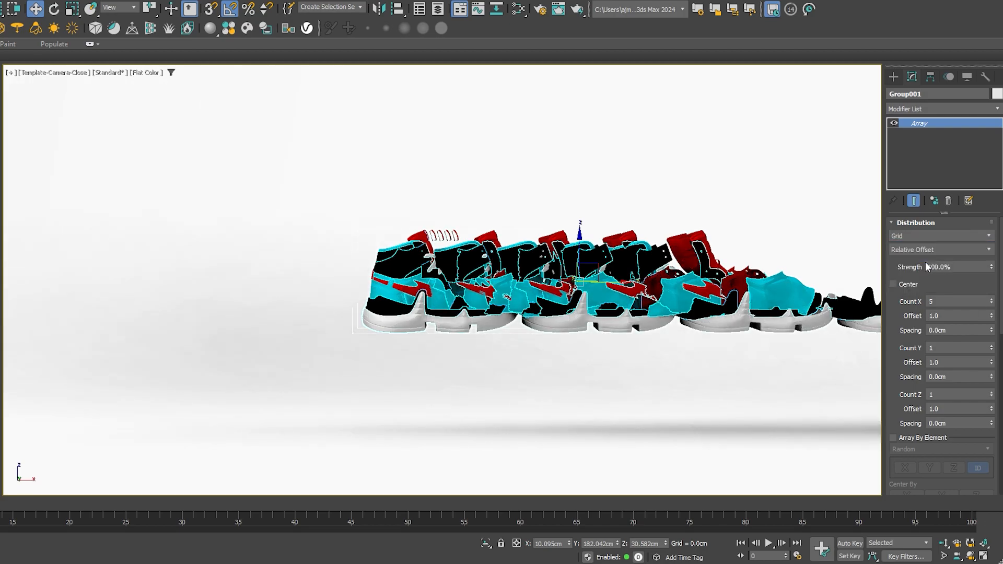
key(Down)
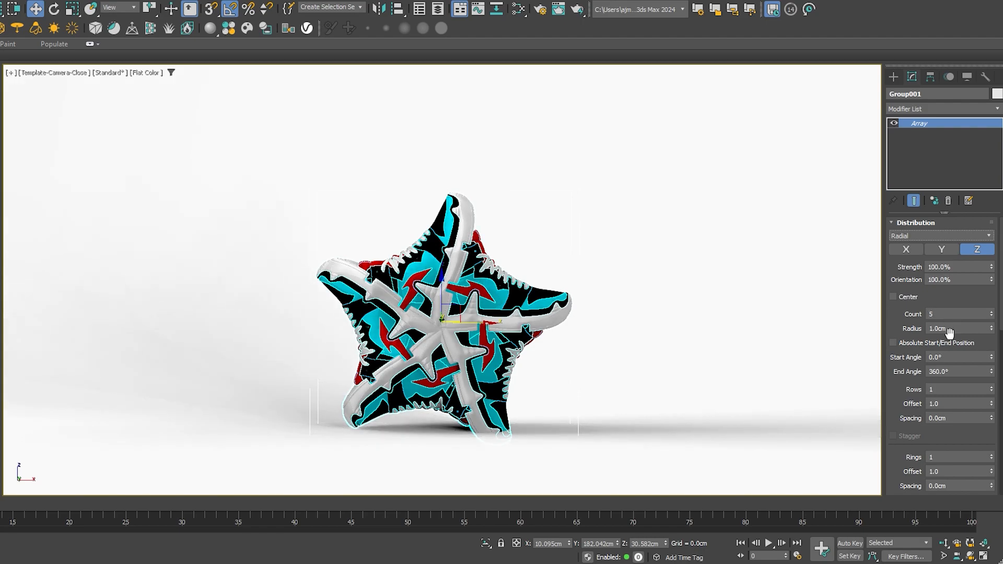
Step: Set the array's radius to 2 cm and switch the viewport to Default Shading
click(949, 329)
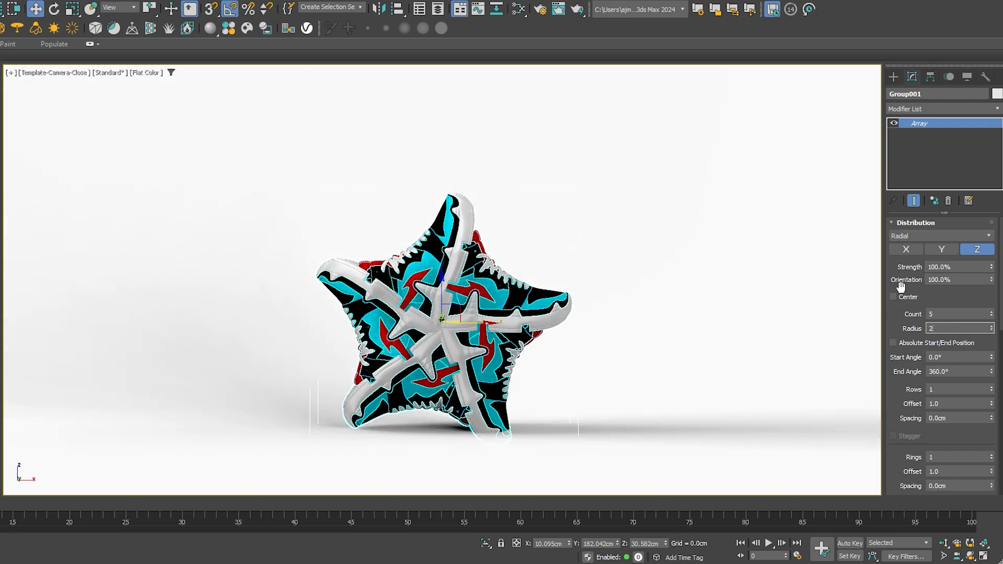
key(Return)
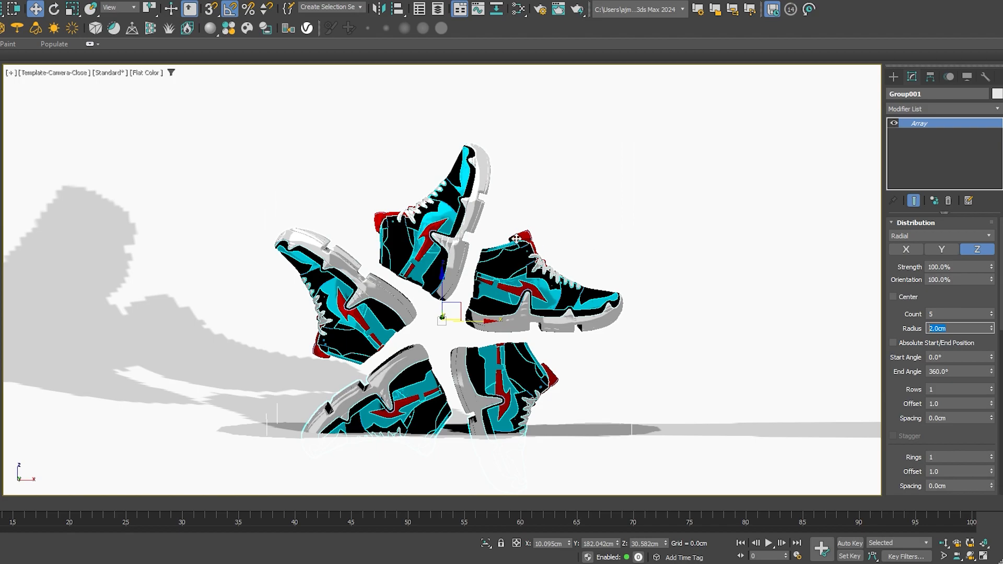
click(134, 77)
click(162, 86)
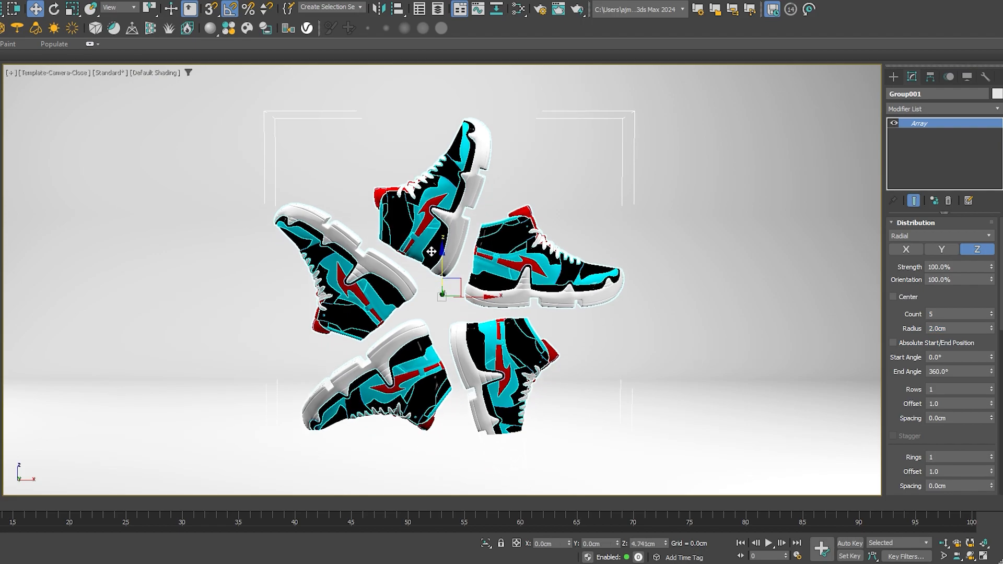
Step: Show the safe frame in the camera view and raise the shoe array above the floor to about Z 47.9 cm
key(shift+f)
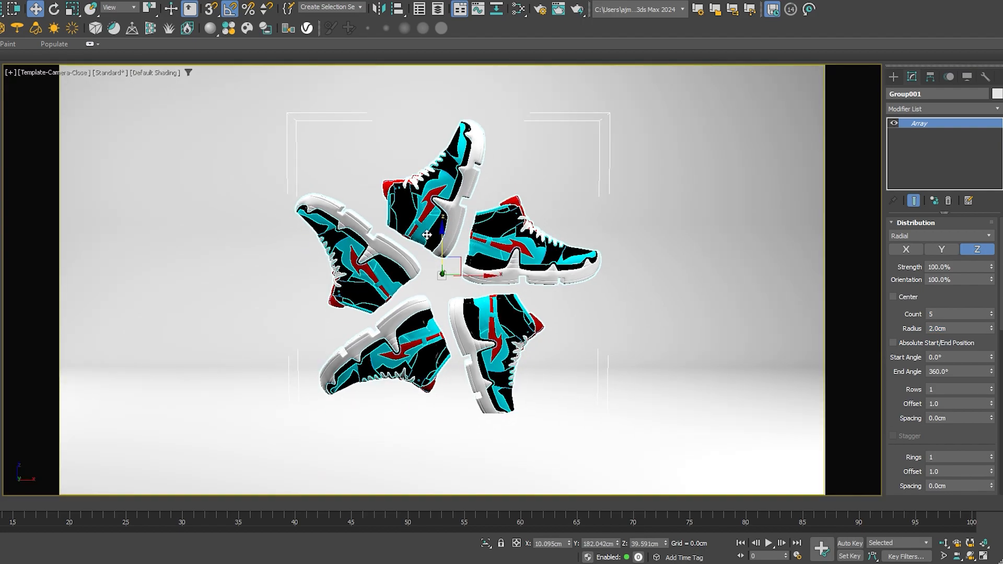
drag(439, 239, 444, 202)
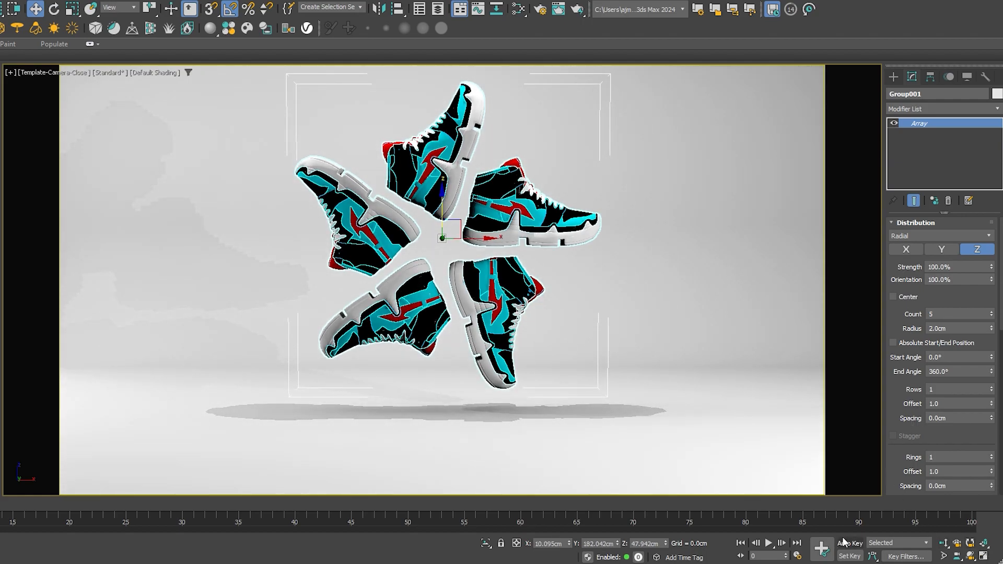
Step: Set the animation's end time to frame 300 in the time configuration
click(798, 556)
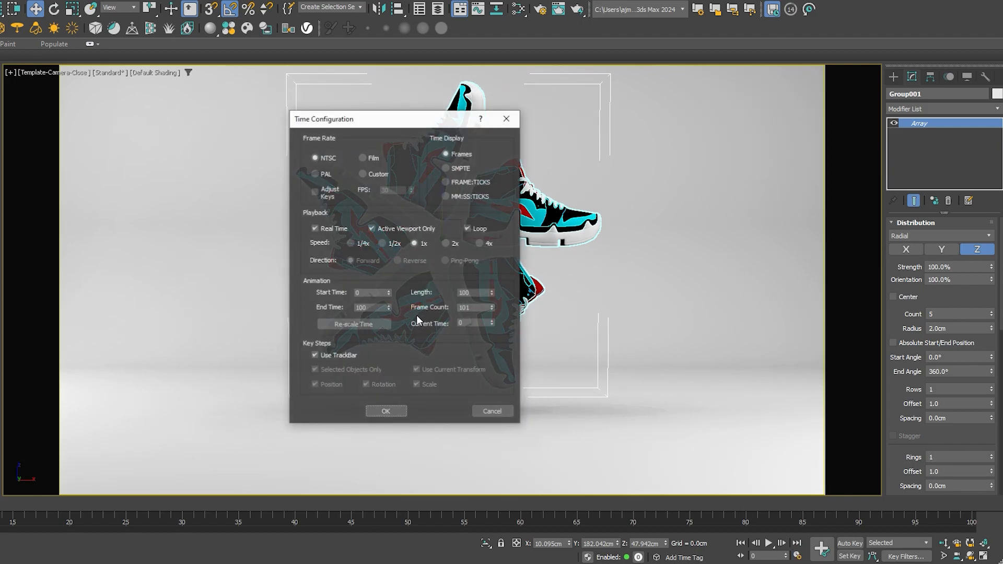
click(383, 306)
text(300)
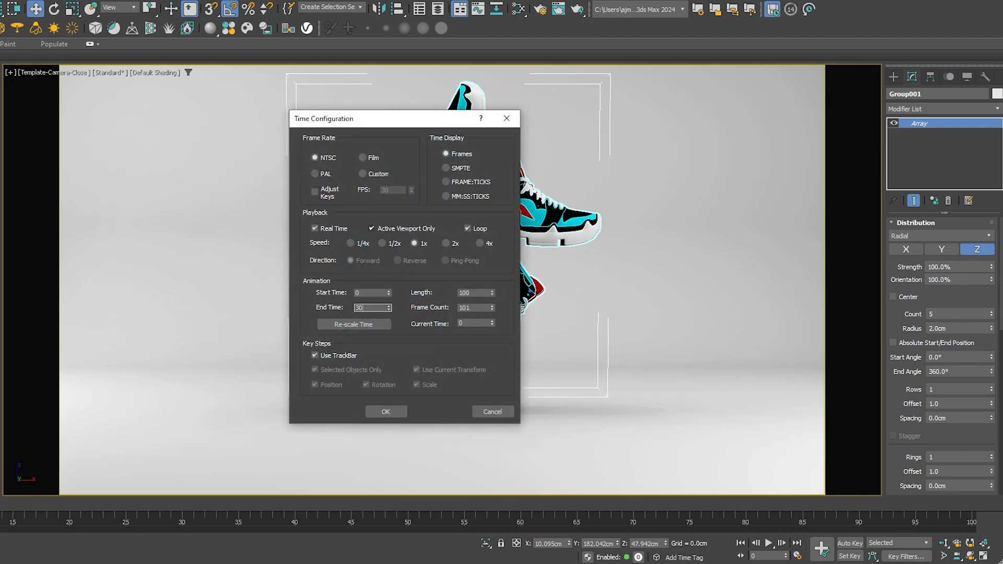
key(Return)
click(386, 411)
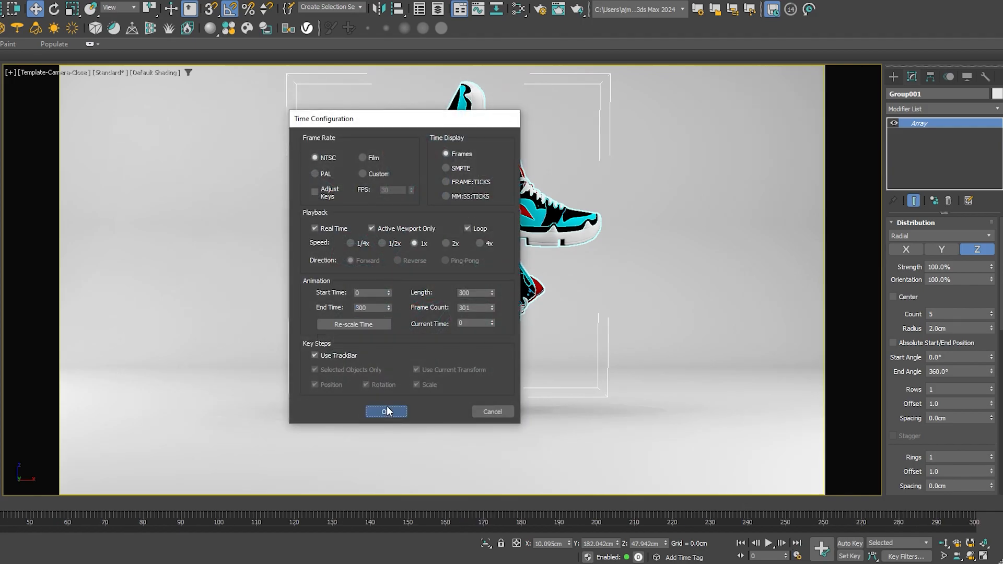
Step: Using Auto Key at frame 300, animate the array's Ring Phase and local Y rotation to 360°, and return to the first frame
click(796, 542)
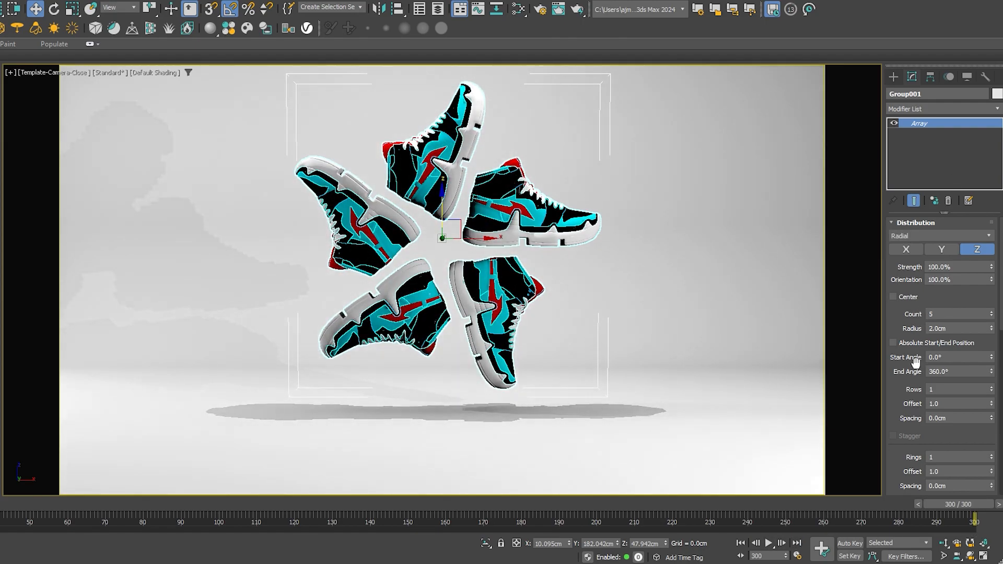
drag(922, 402, 829, 86)
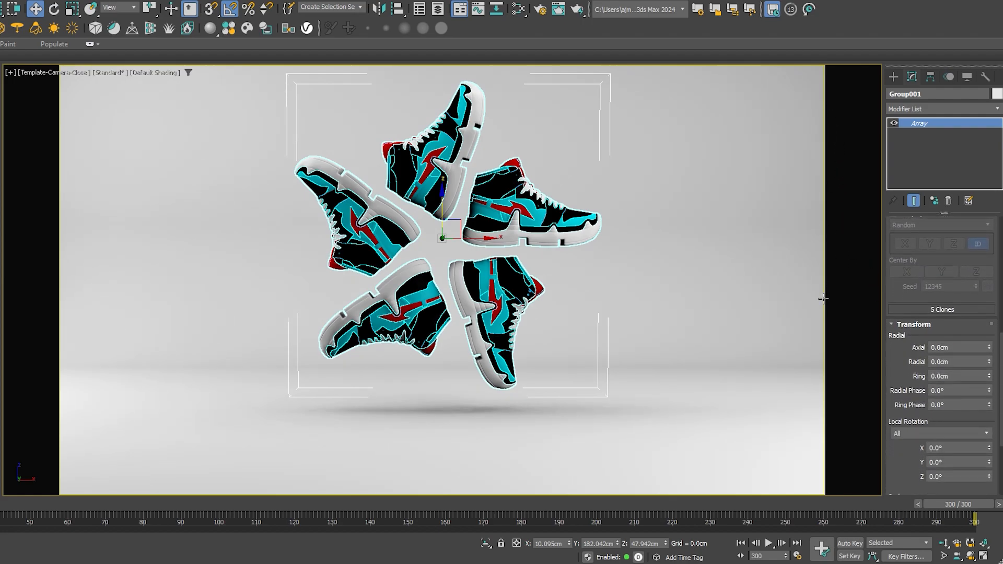
drag(896, 363, 895, 290)
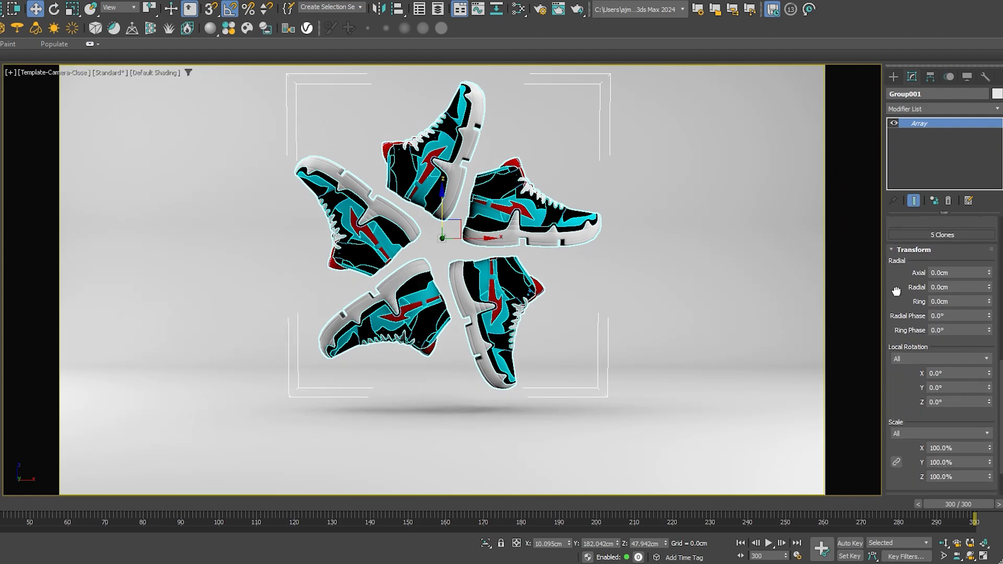
click(850, 543)
click(951, 331)
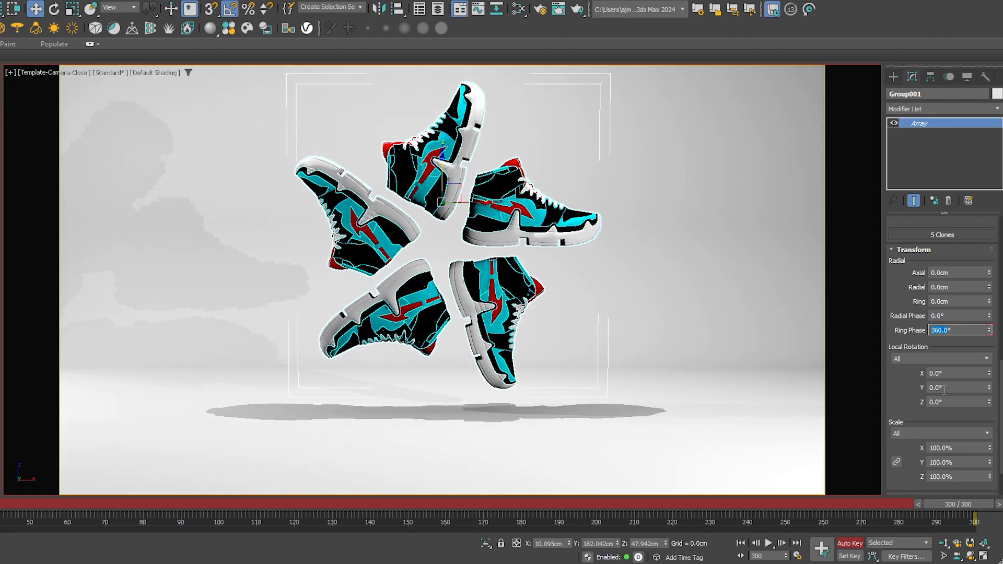
double_click(944, 390)
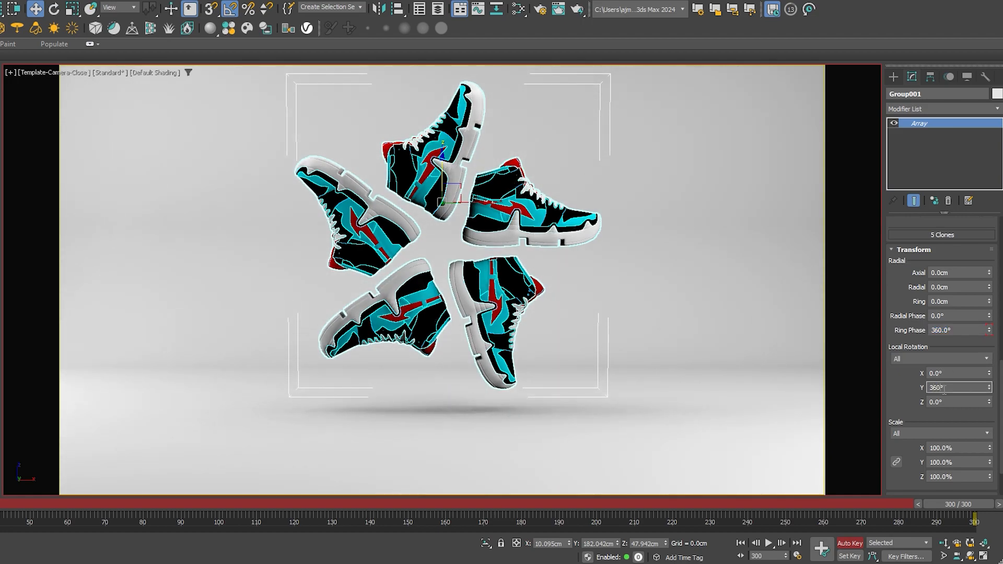
key(Return)
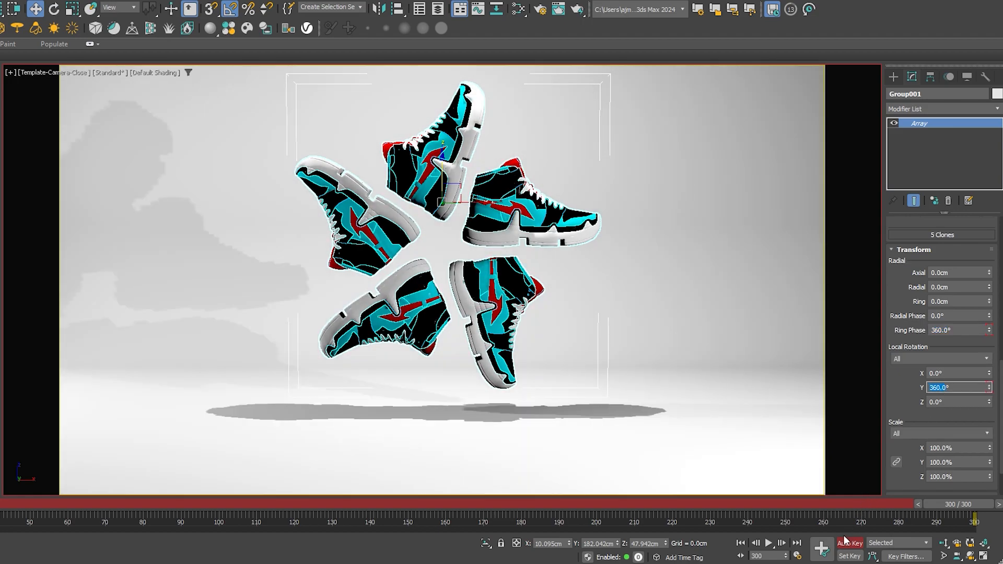
click(849, 543)
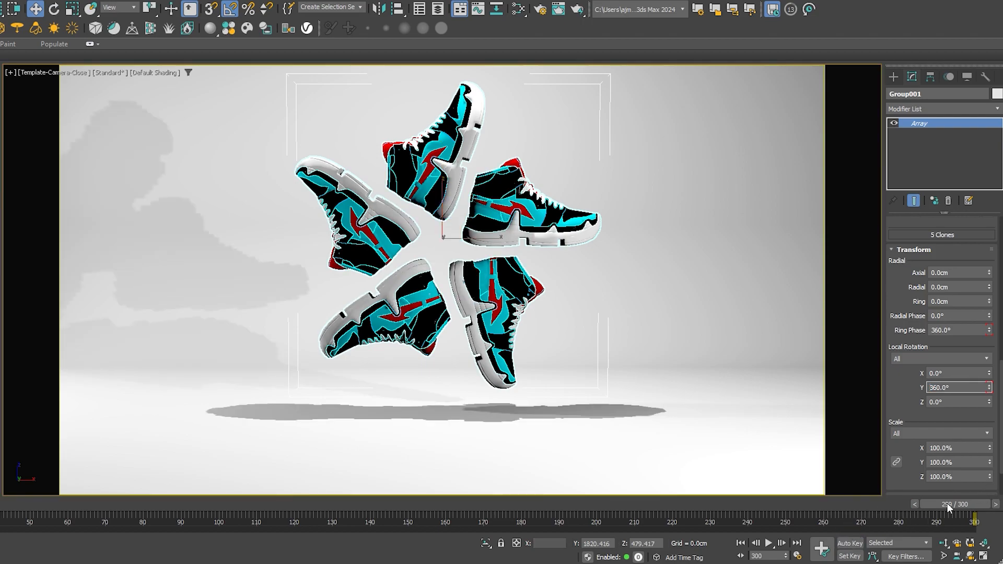
click(740, 544)
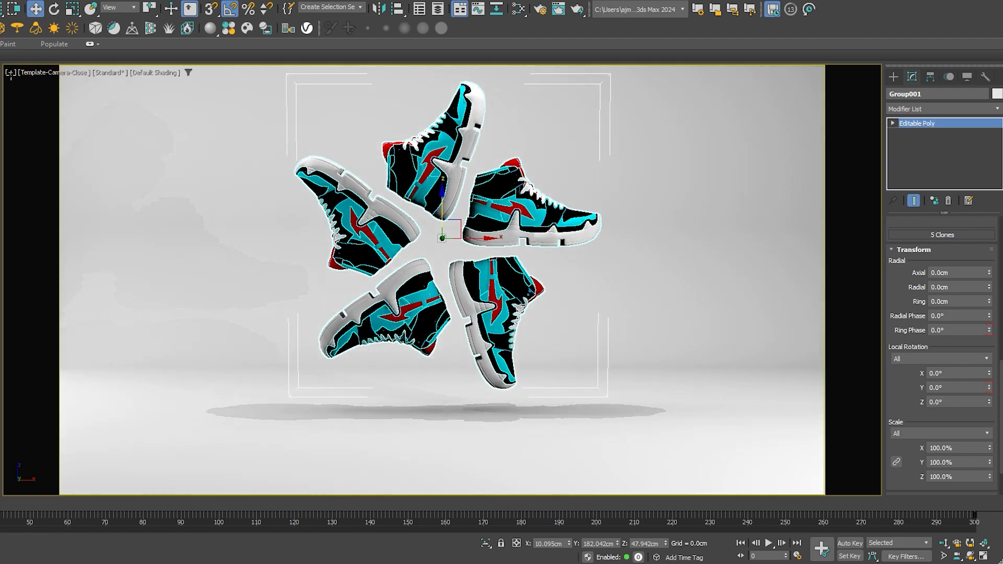
Step: Enable the 4 x 3 12-Field Grid in the viewport's safe frames and reframe the shoes slightly off-center
click(172, 196)
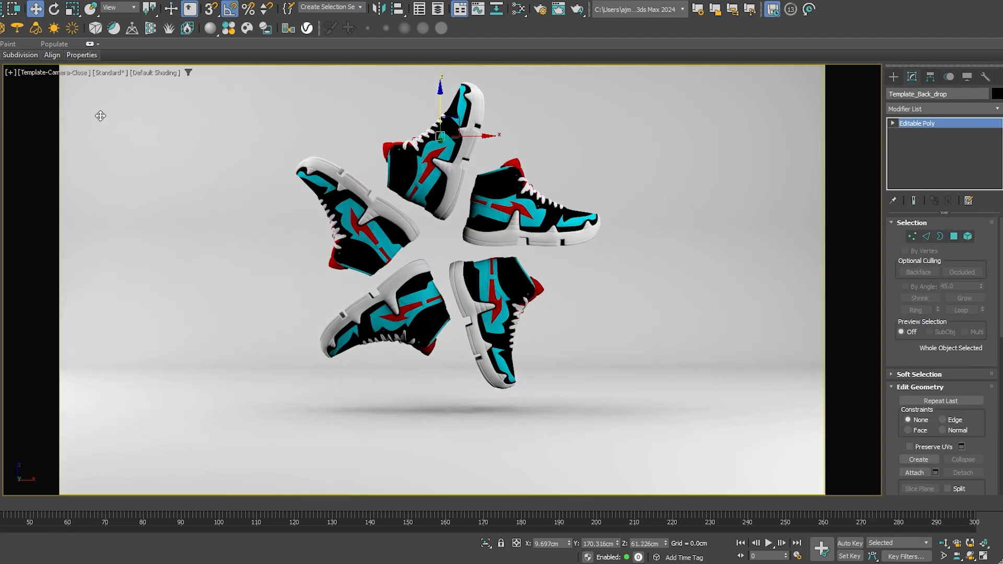
click(10, 73)
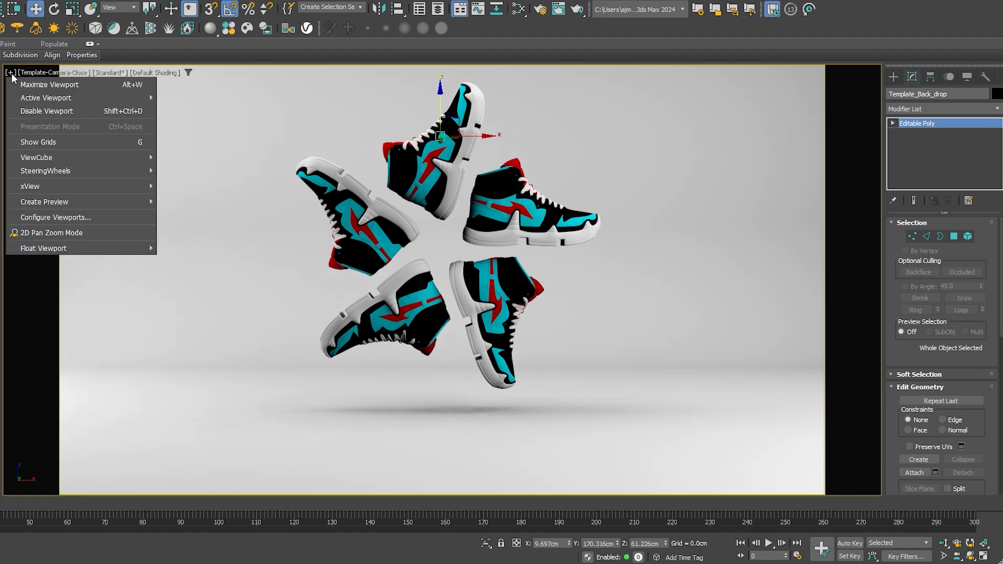
click(93, 217)
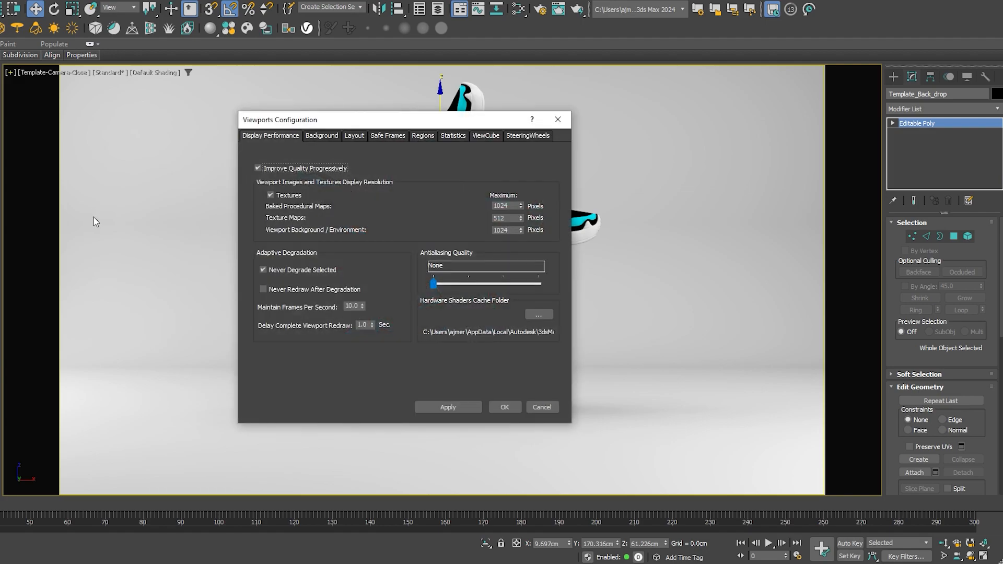
click(393, 136)
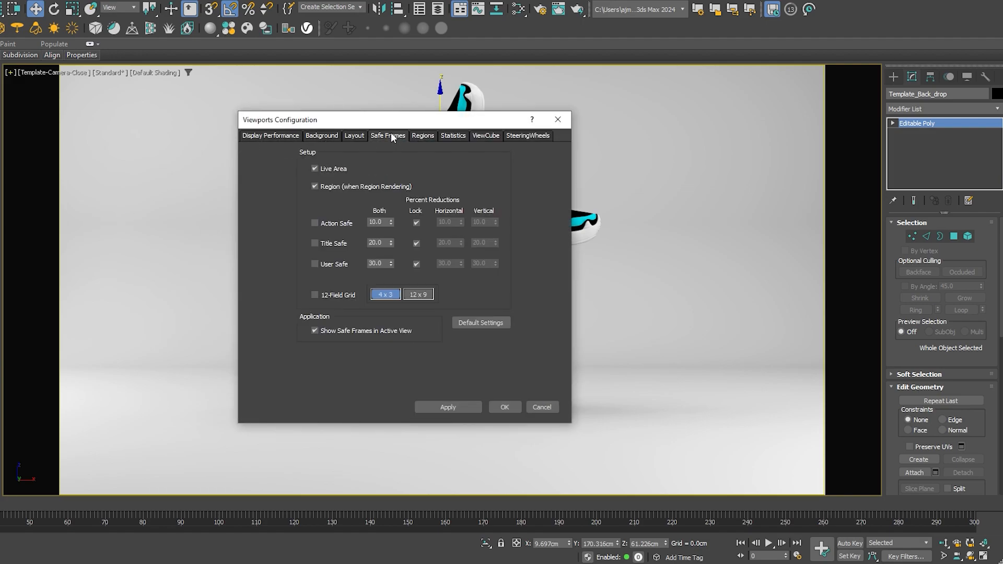
click(337, 297)
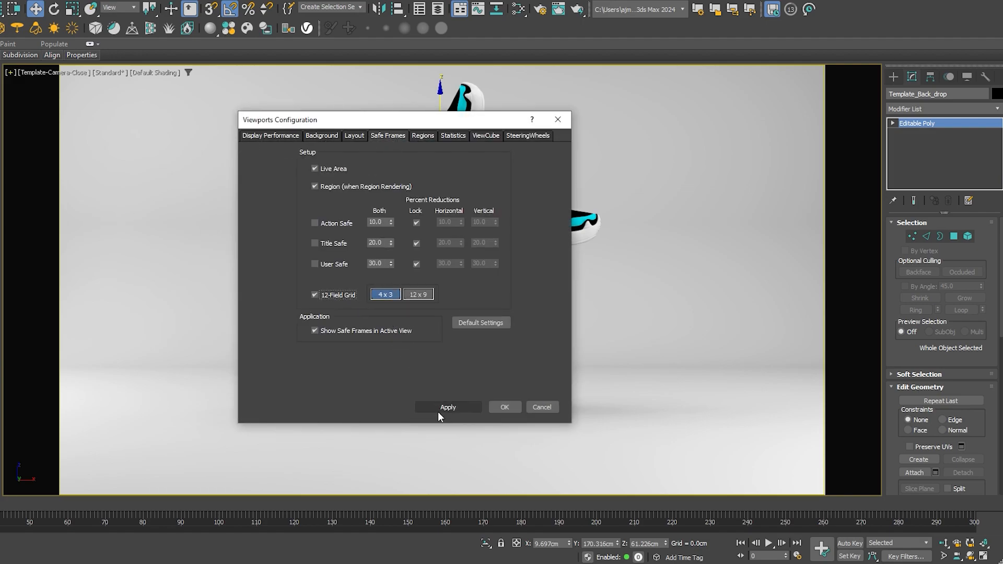
click(468, 410)
click(504, 407)
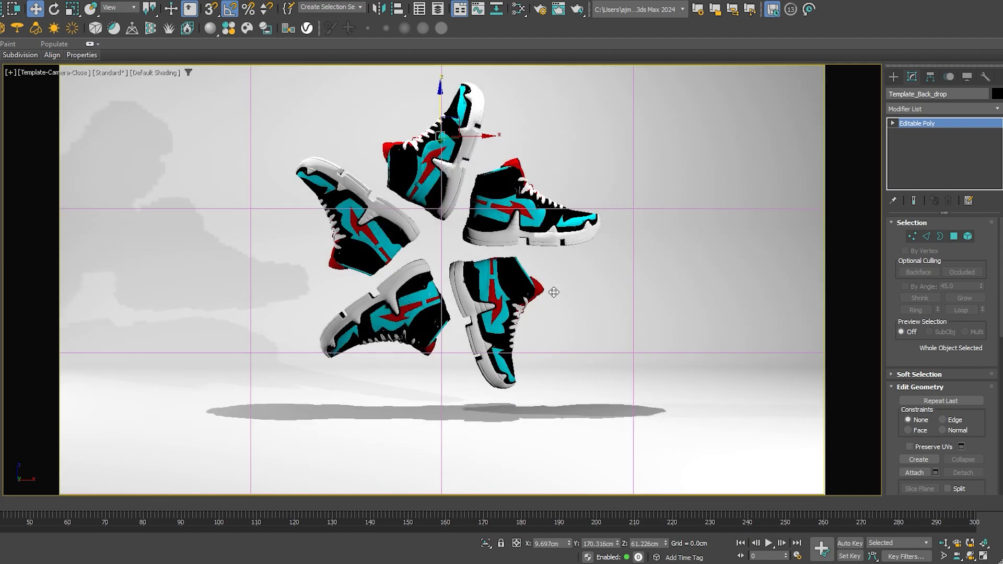
middle_drag(533, 289, 521, 291)
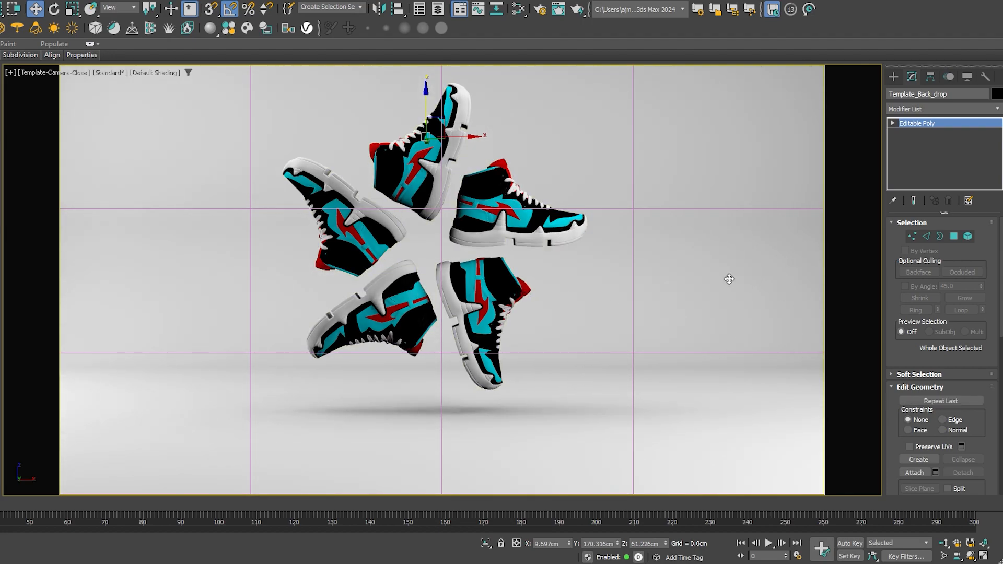
Step: Open the Template - 02 - Backdrop material in the Slate Material Editor, clearing and closing the render messages
key(m)
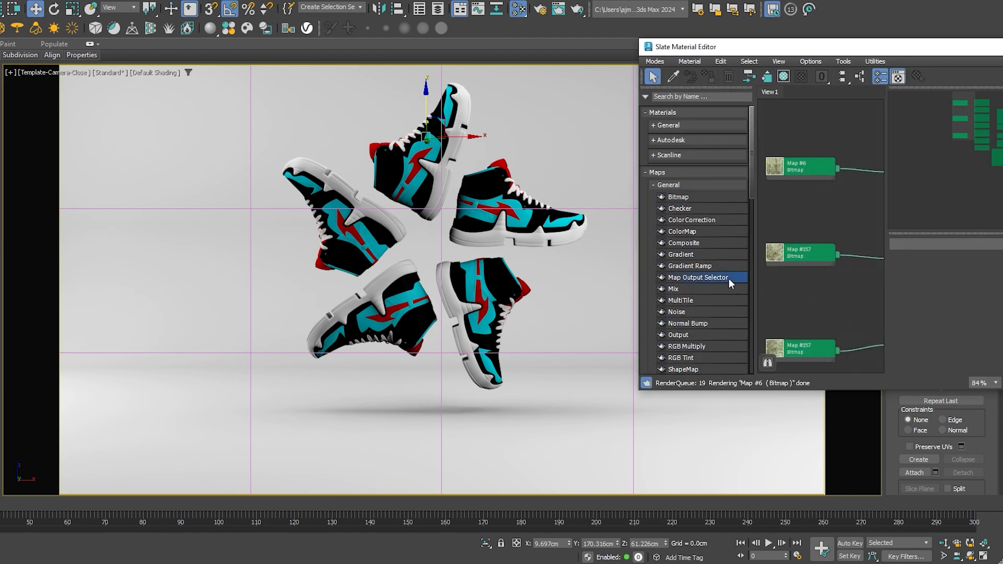
drag(931, 47, 746, 78)
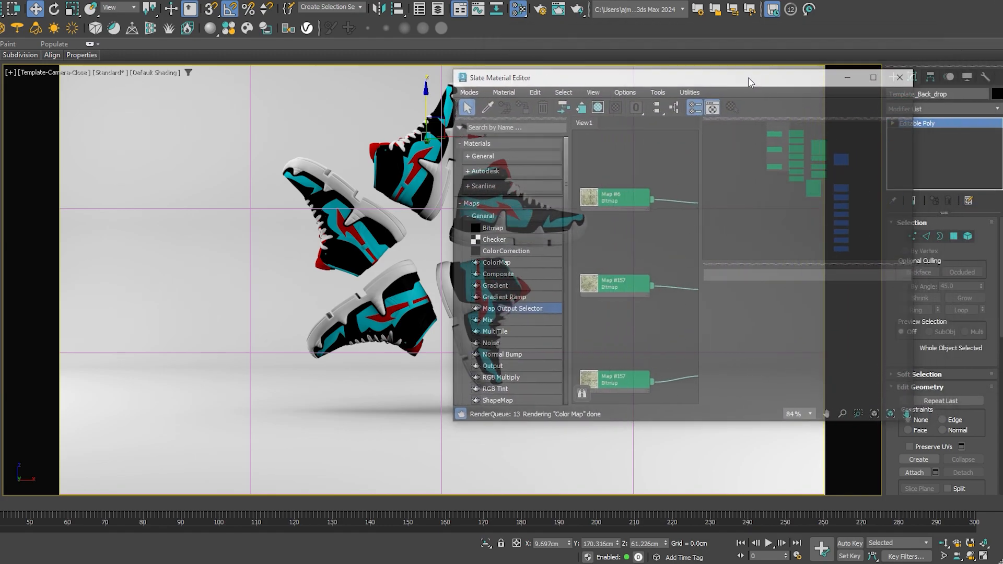
scroll(643, 230, down, 8)
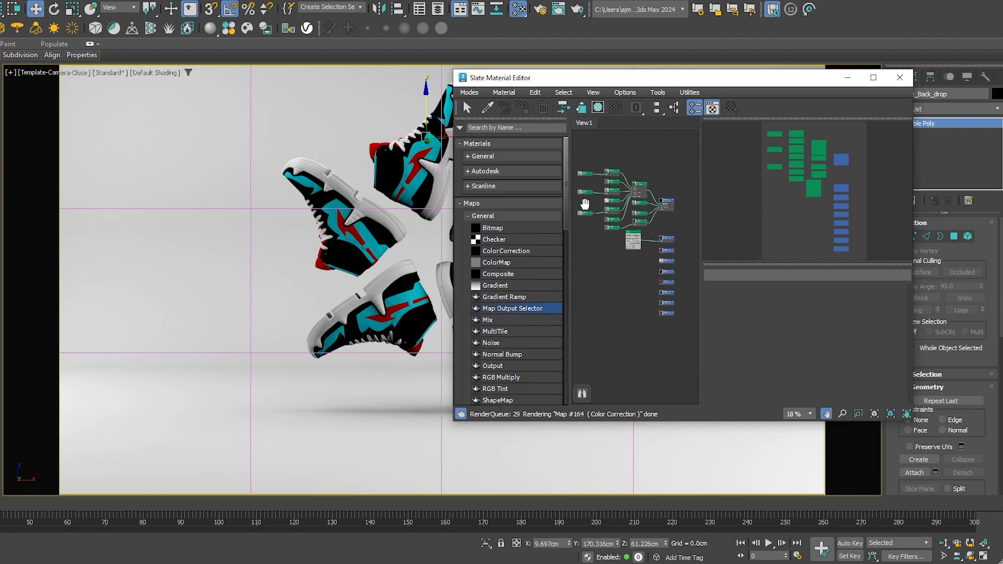
scroll(649, 256, up, 5)
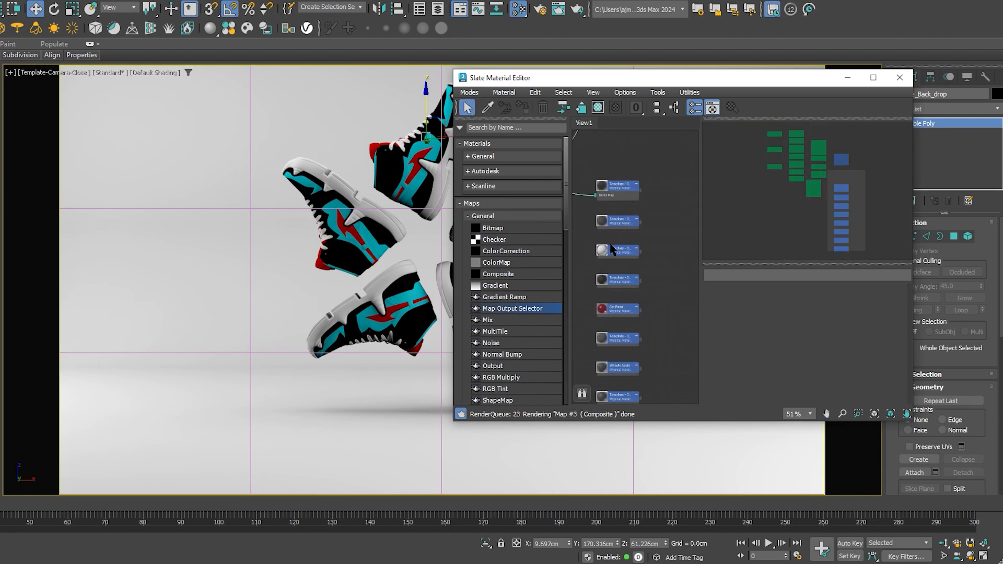
click(606, 252)
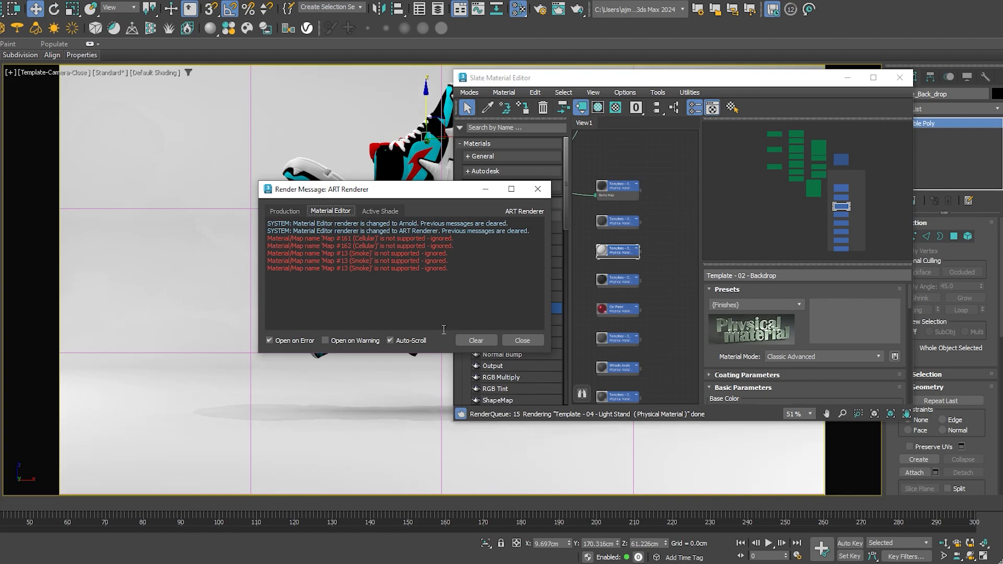
click(480, 340)
click(522, 341)
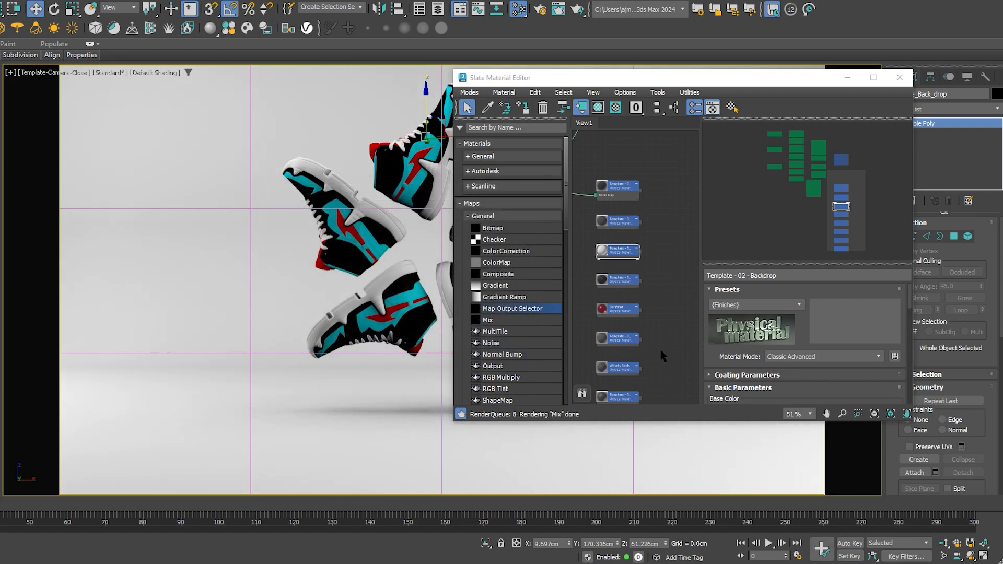
Step: Change the Backdrop material's Base Color to the peach tone FACDAC and minimize the material editor
scroll(605, 334, up, 4)
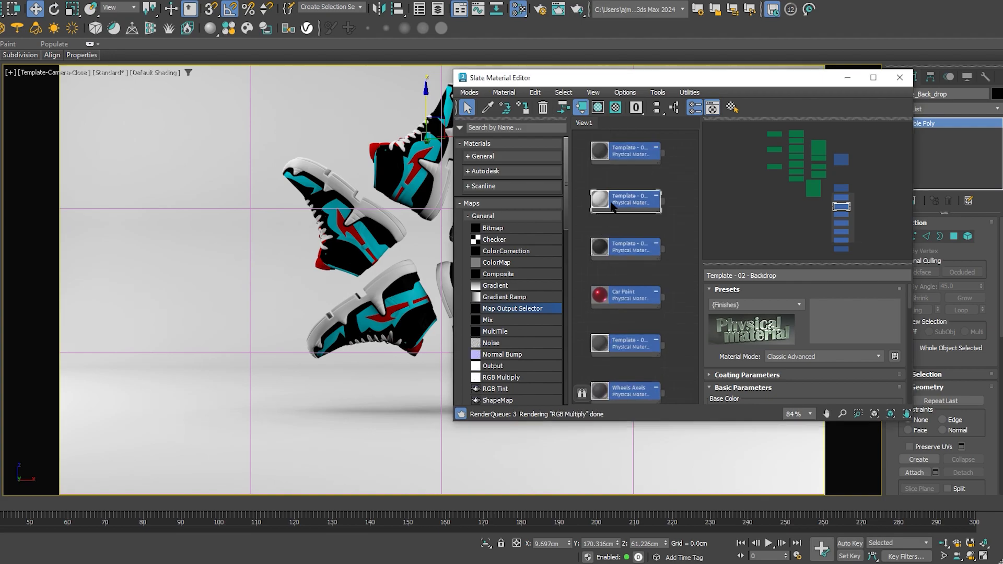
scroll(748, 355, down, 2)
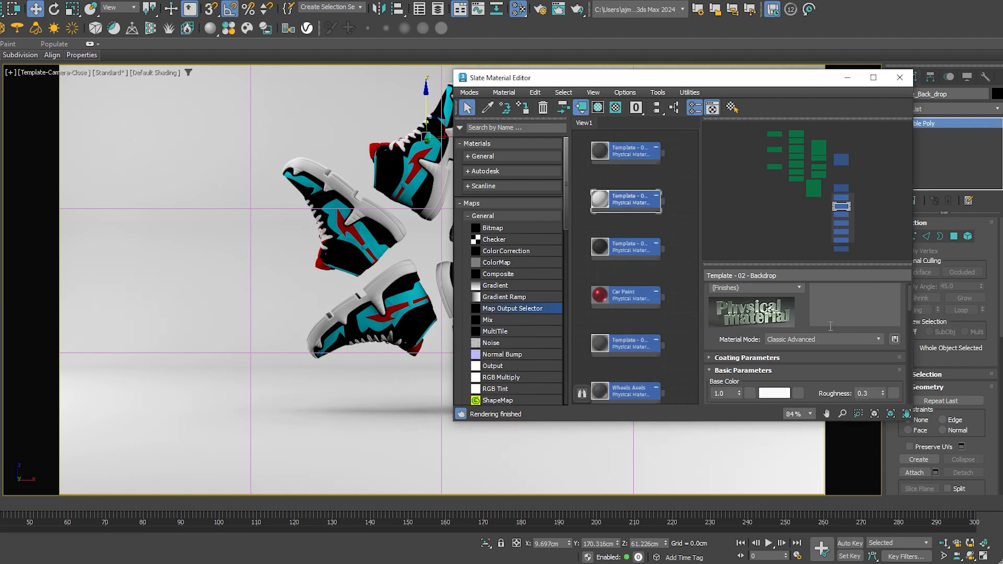
click(775, 359)
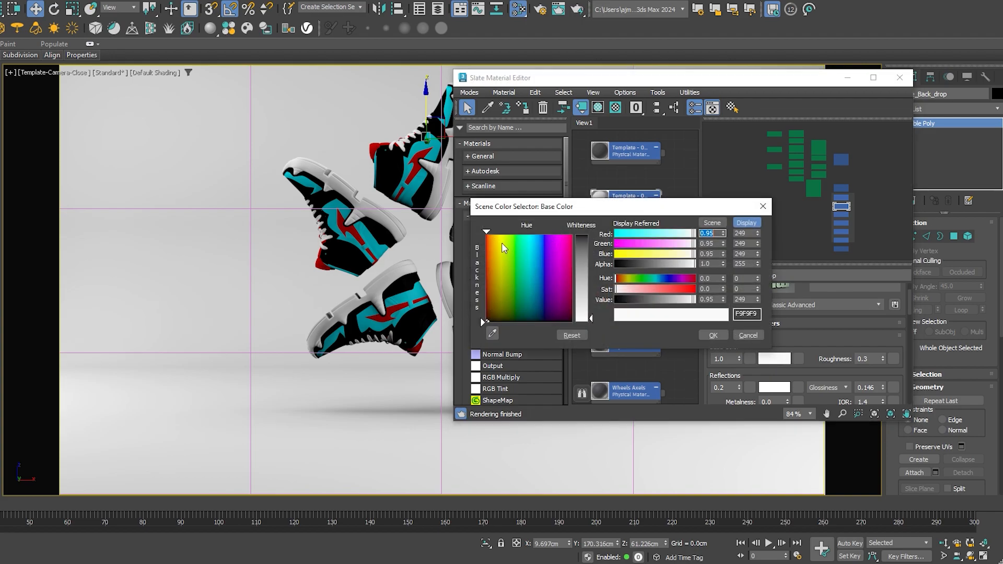
click(495, 239)
click(587, 252)
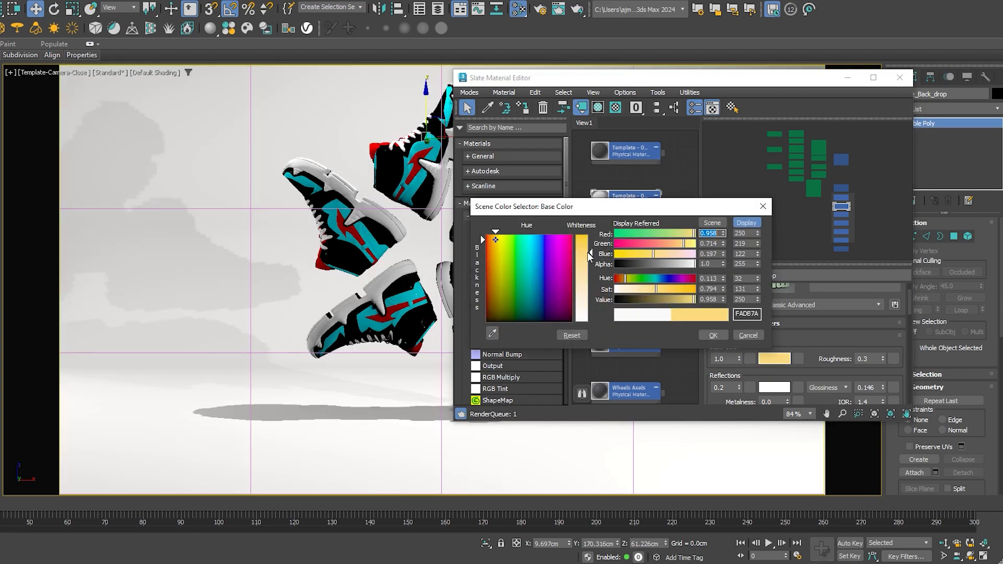
click(673, 243)
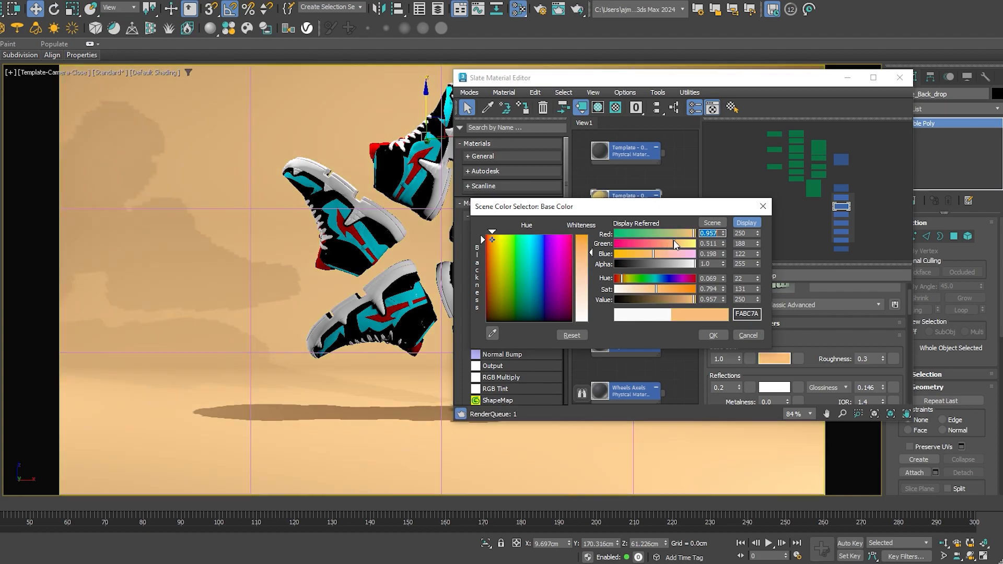
drag(673, 244, 660, 243)
drag(657, 289, 639, 288)
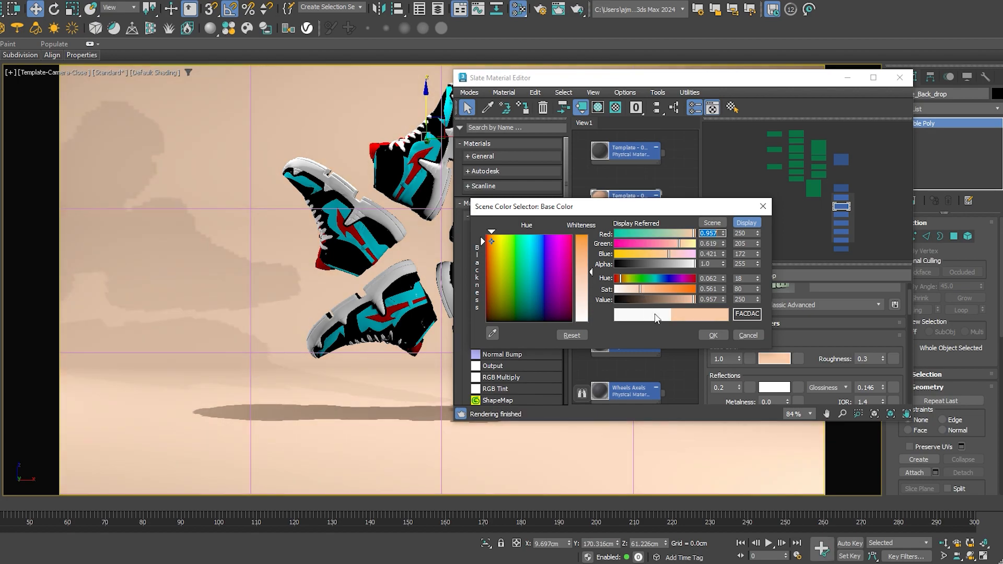
click(713, 335)
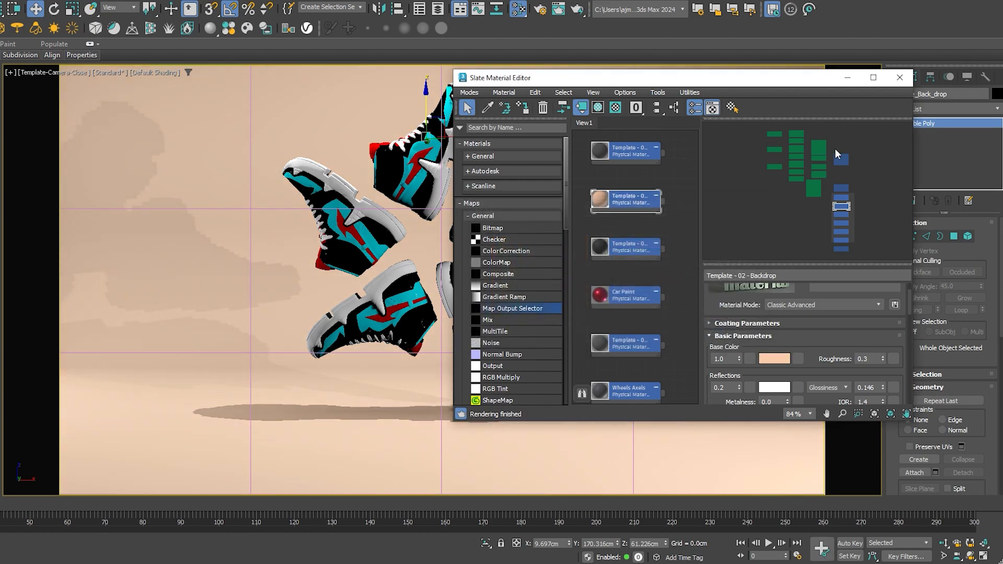
click(847, 77)
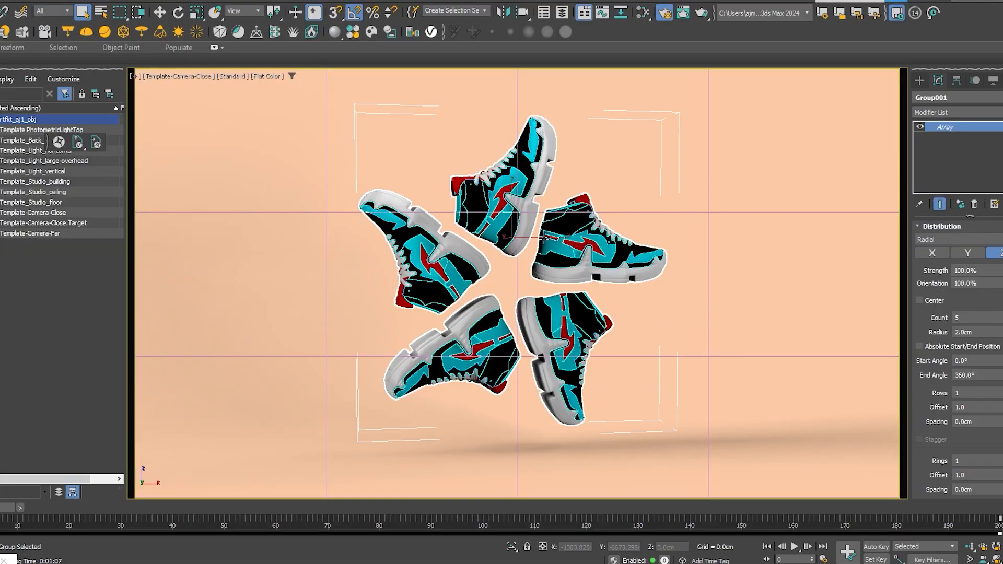
Step: Open the Curve Editor for the shoe array group and auto-expand its animated tracks
right_click(500, 187)
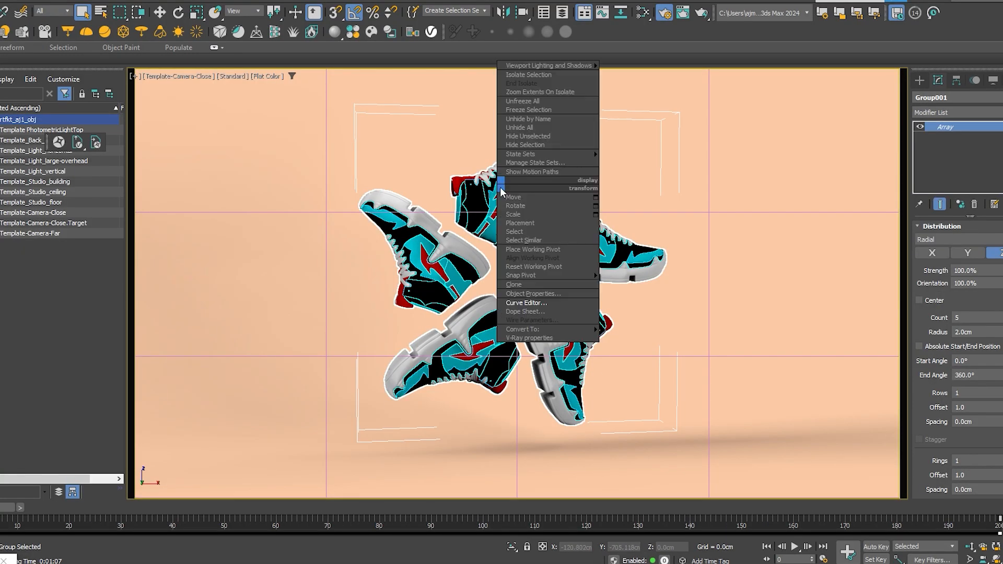
click(523, 303)
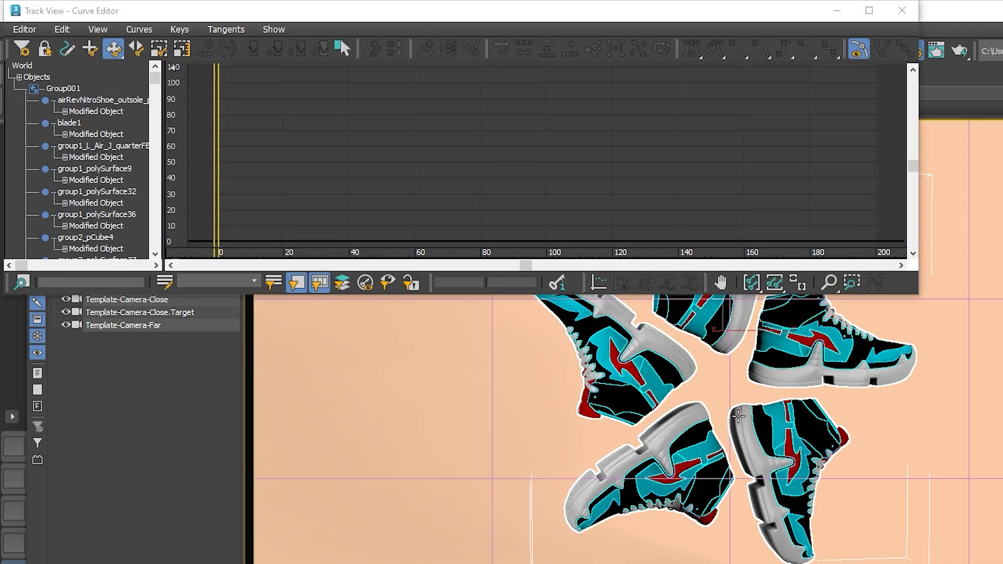
click(89, 111)
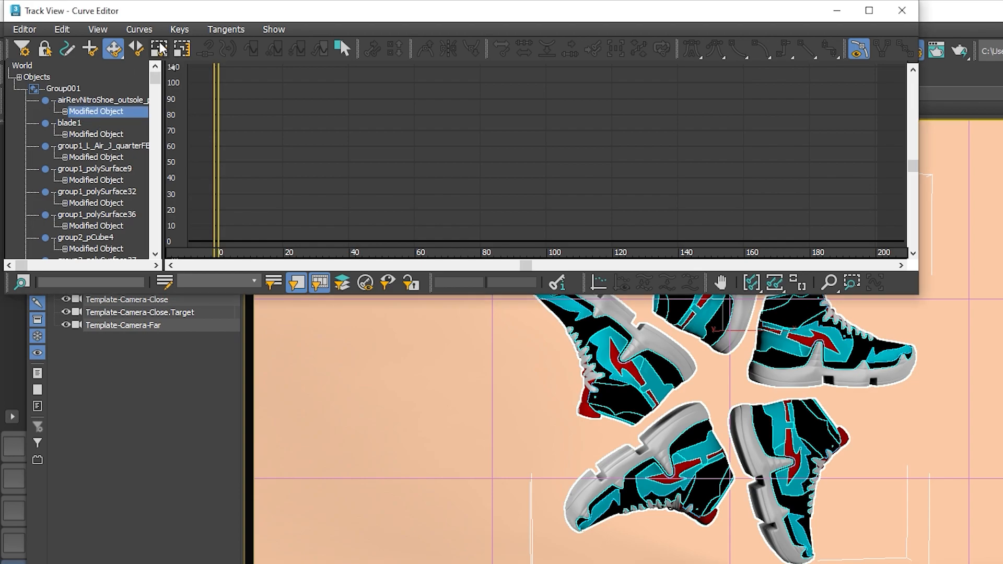
click(272, 30)
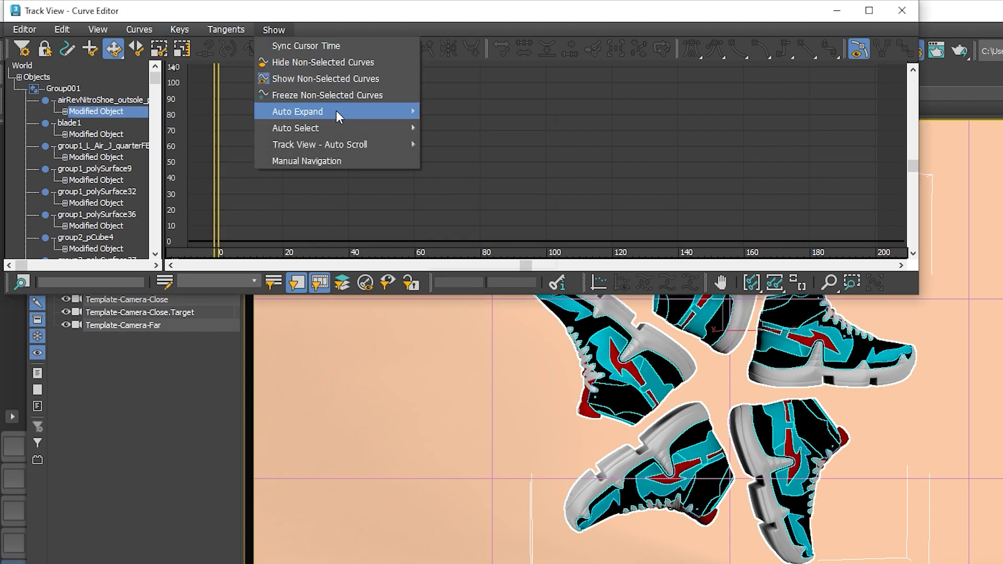
mouse_move(372, 116)
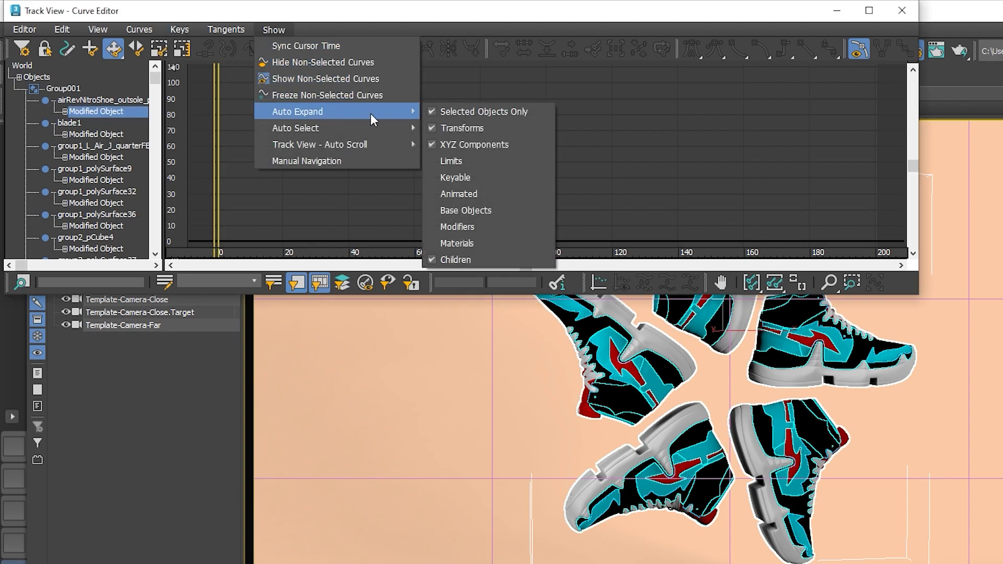
click(506, 194)
Step: Set all radialPhase and localRotationY keys to linear tangents and close the Curve Editor
drag(888, 73, 182, 273)
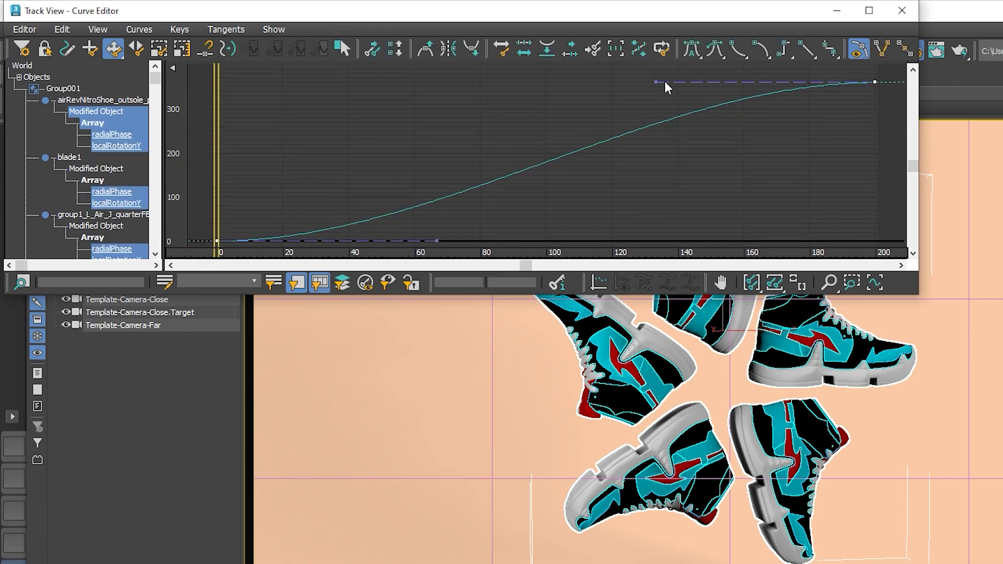
click(808, 50)
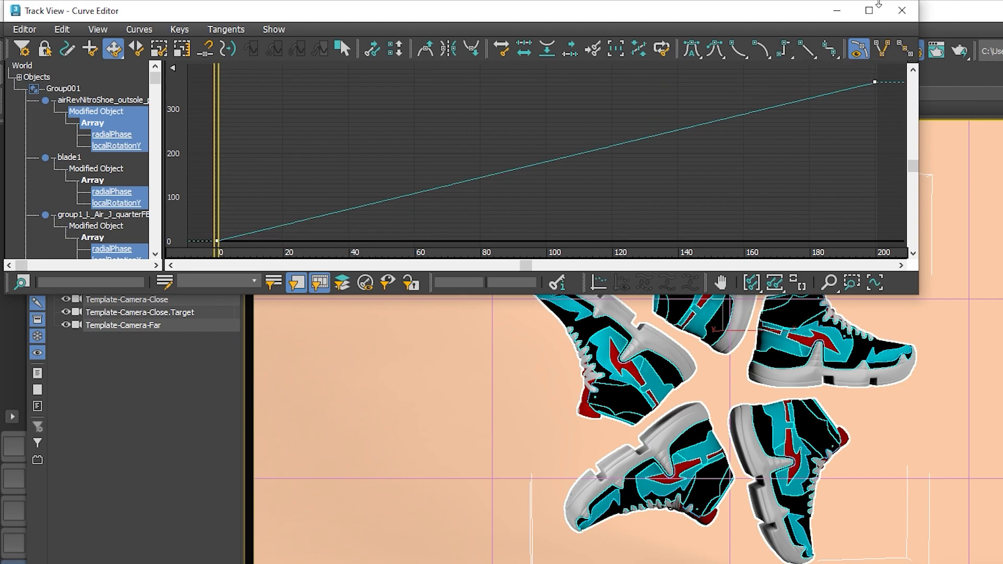
click(897, 11)
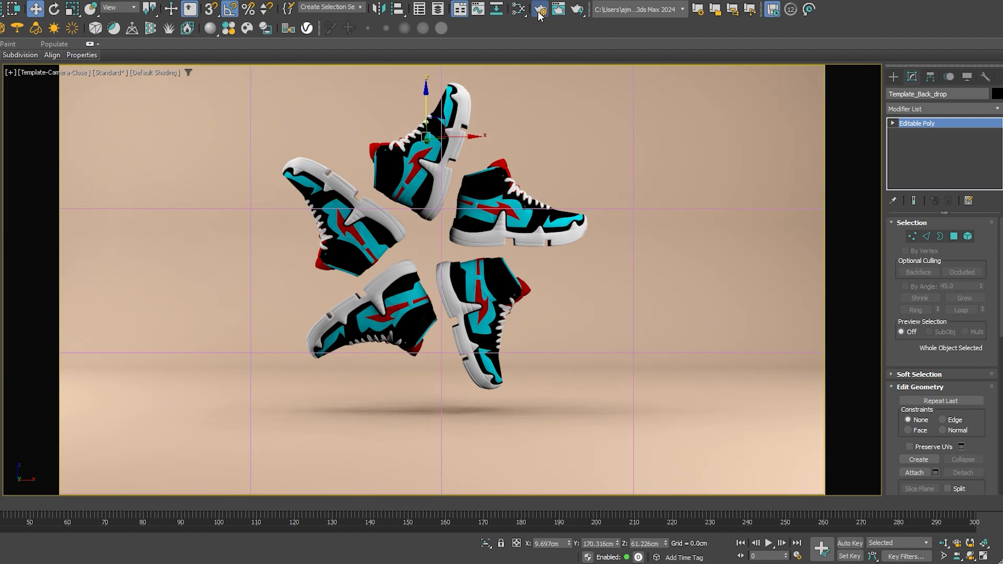
Step: Open Render Setup and set the time output to the active time segment, 0 to 300
click(539, 13)
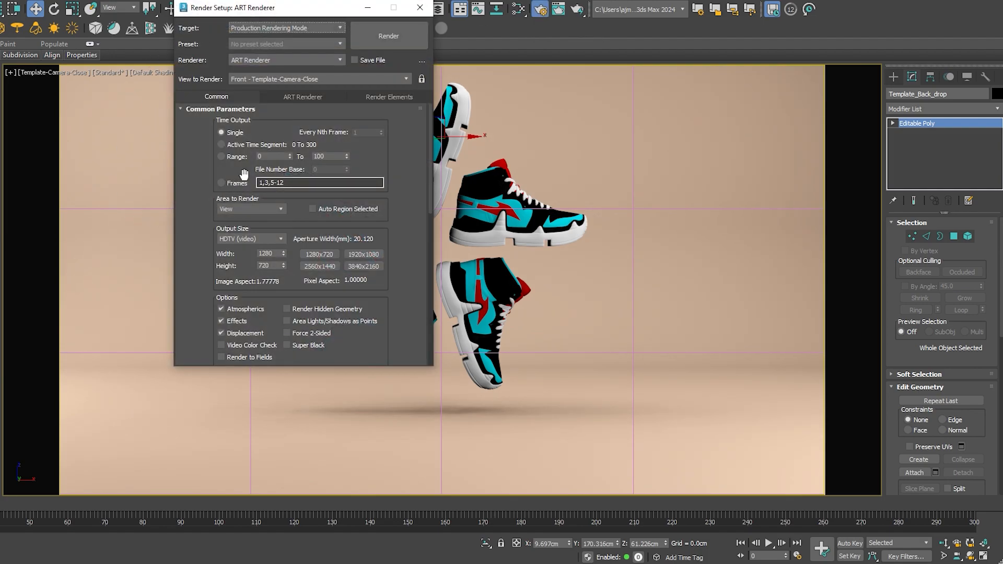
click(229, 159)
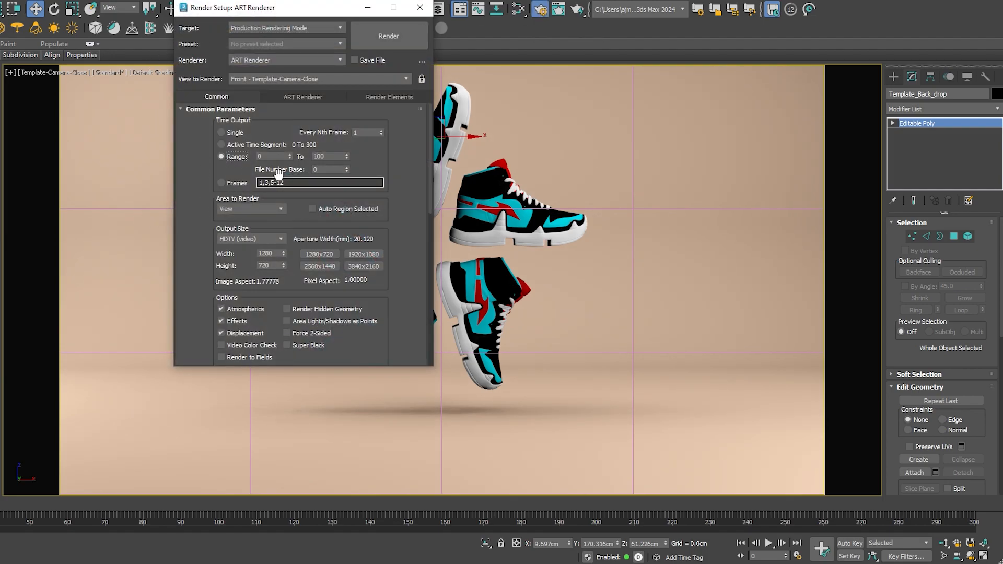
click(221, 145)
Step: In the common render options, disable Atmospherics and Effects, keep Displacement enabled, and enable Super Black
drag(203, 302, 203, 209)
click(222, 224)
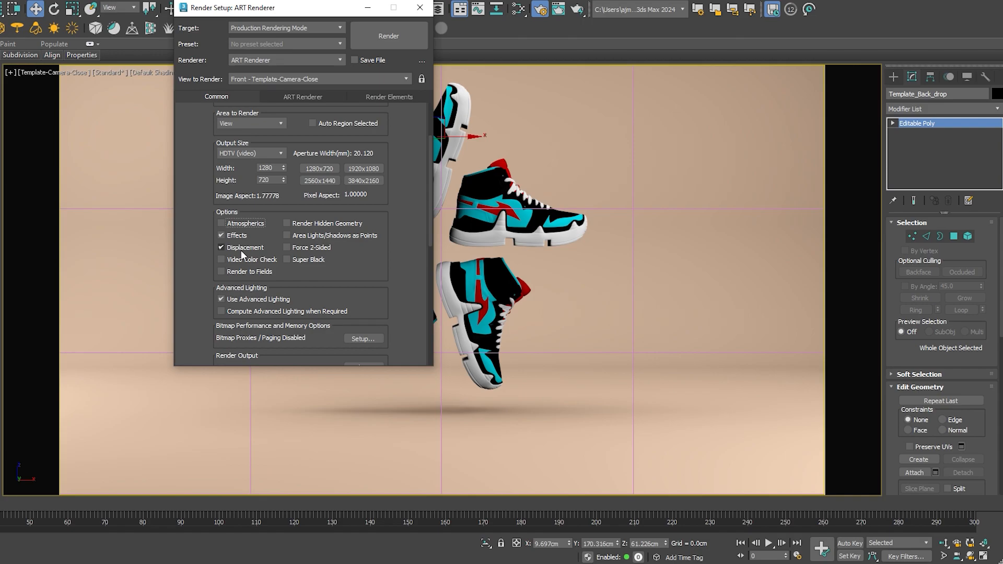
click(240, 249)
click(236, 235)
click(235, 247)
click(309, 260)
scroll(201, 178, up, 3)
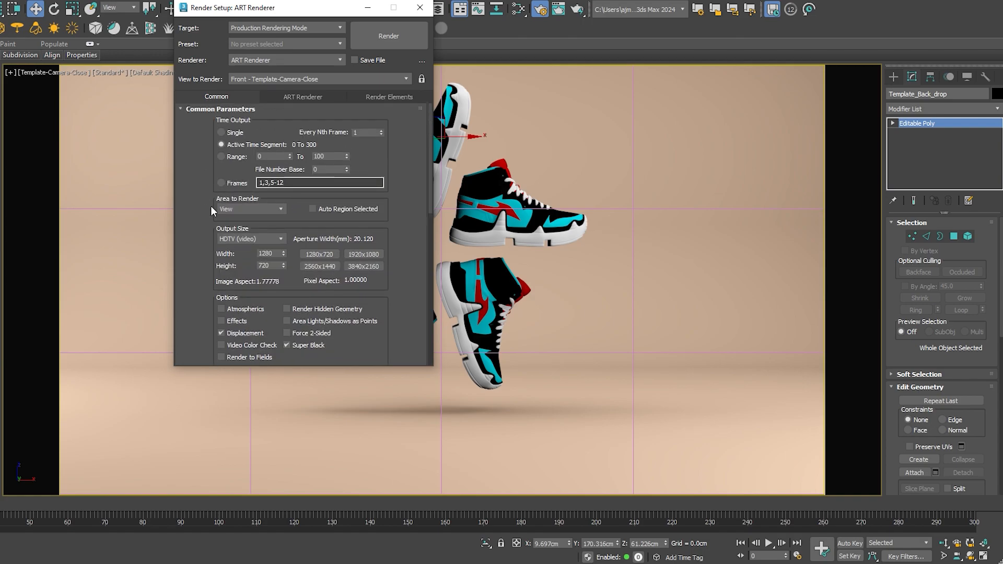
Step: Switch the renderer to Arnold and set its render device to GPU, accepting the map compatibility warning
click(262, 60)
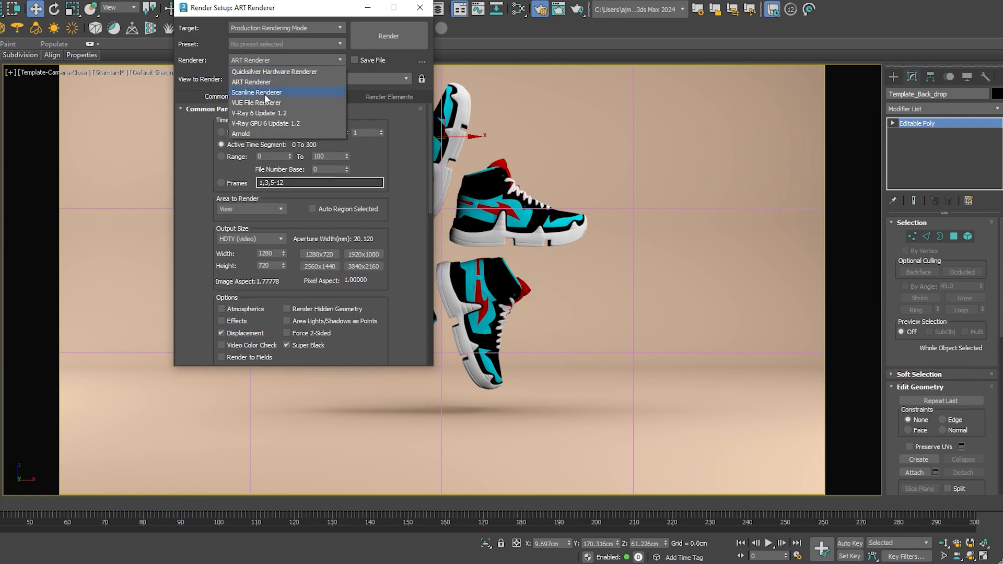
click(277, 134)
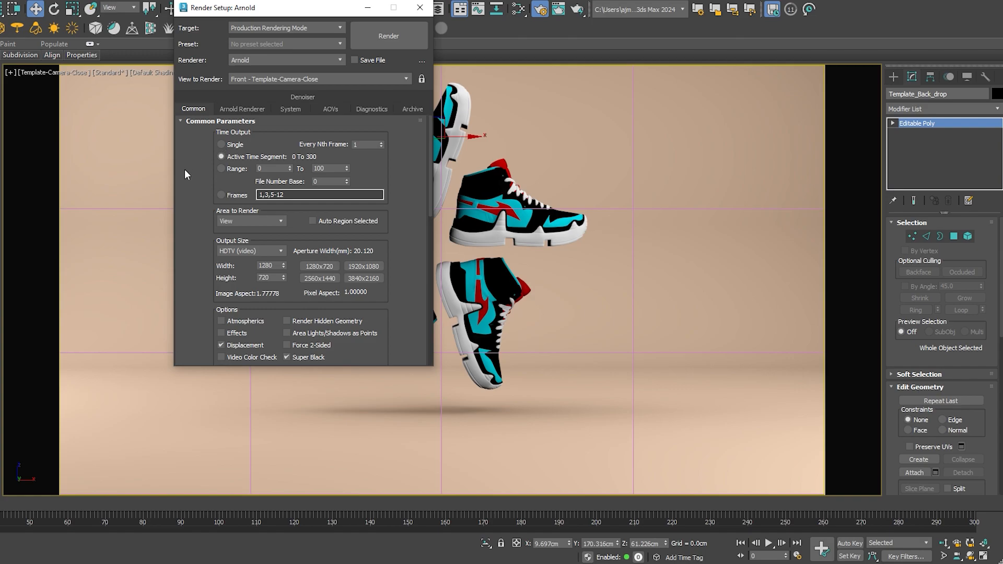
click(237, 109)
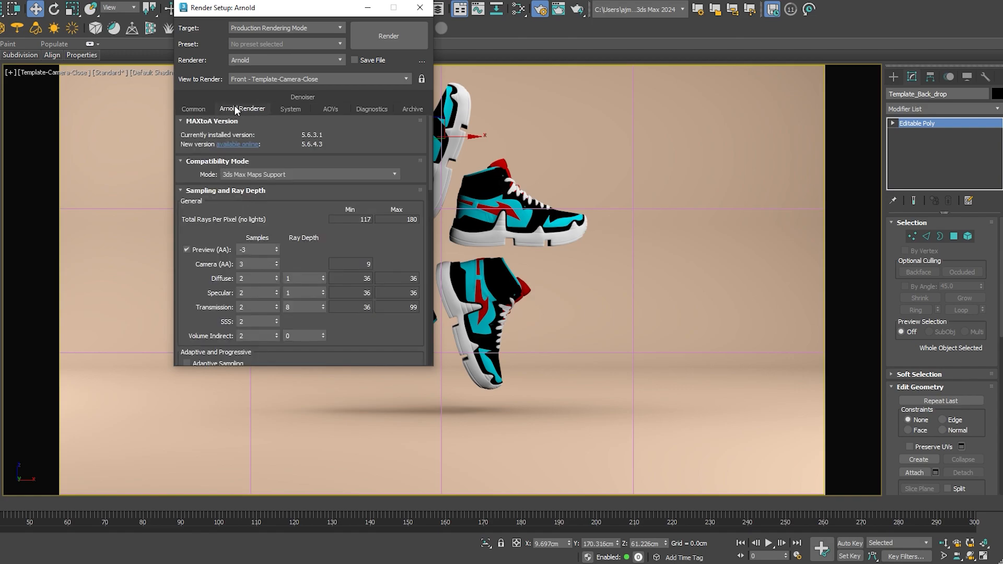
click(294, 109)
click(256, 312)
click(252, 327)
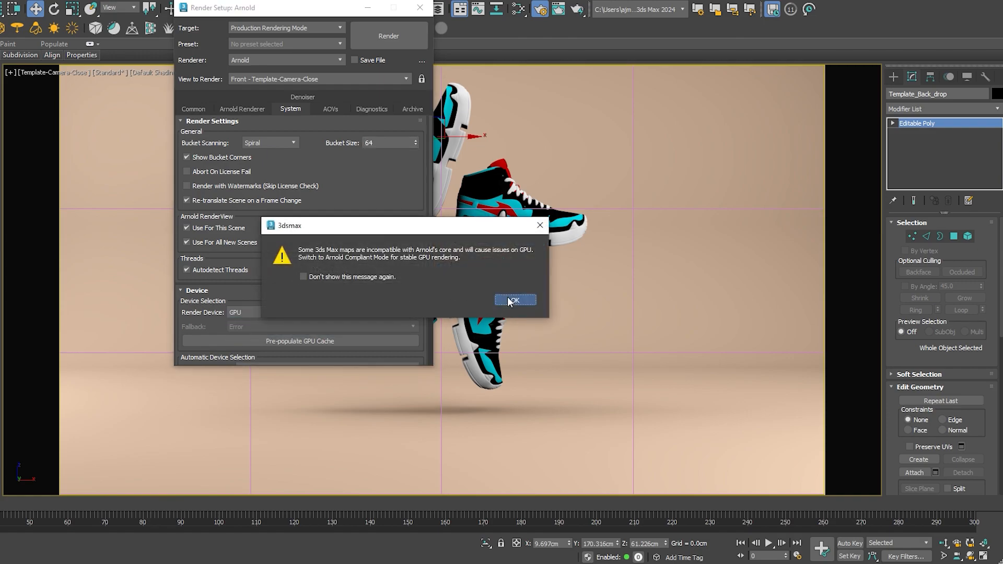
click(499, 298)
drag(264, 287, 270, 166)
click(256, 212)
click(255, 233)
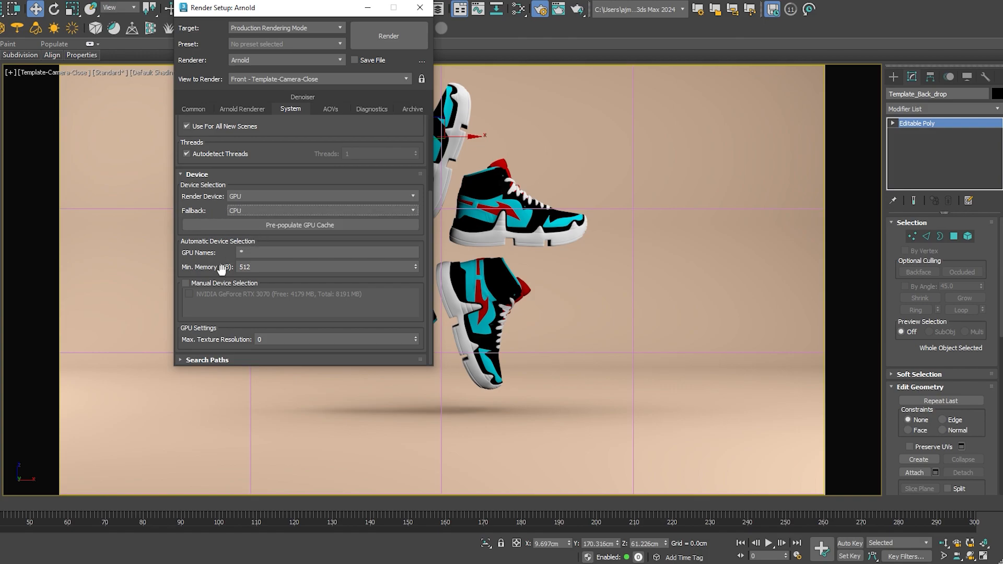
click(186, 283)
click(189, 293)
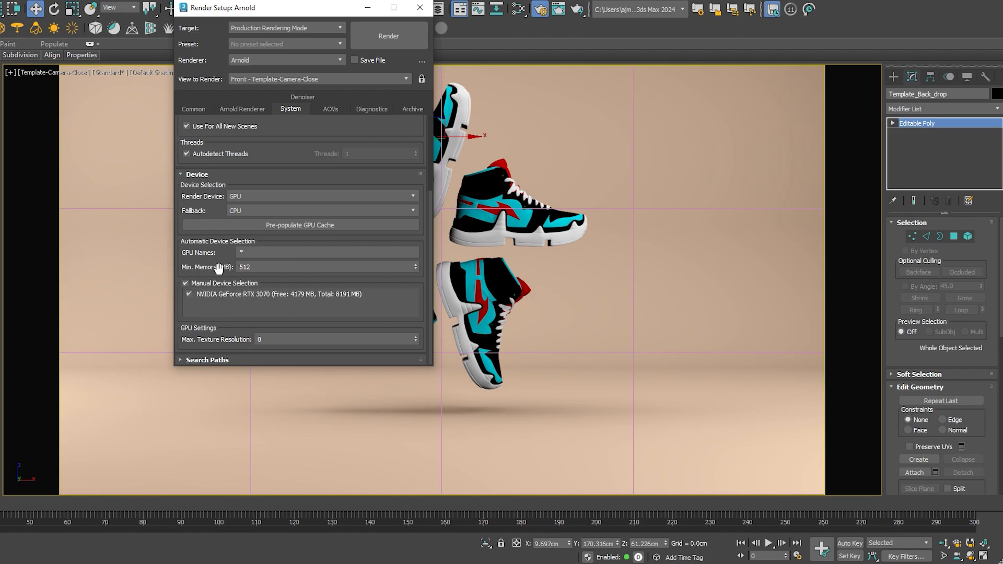
scroll(203, 245, up, 4)
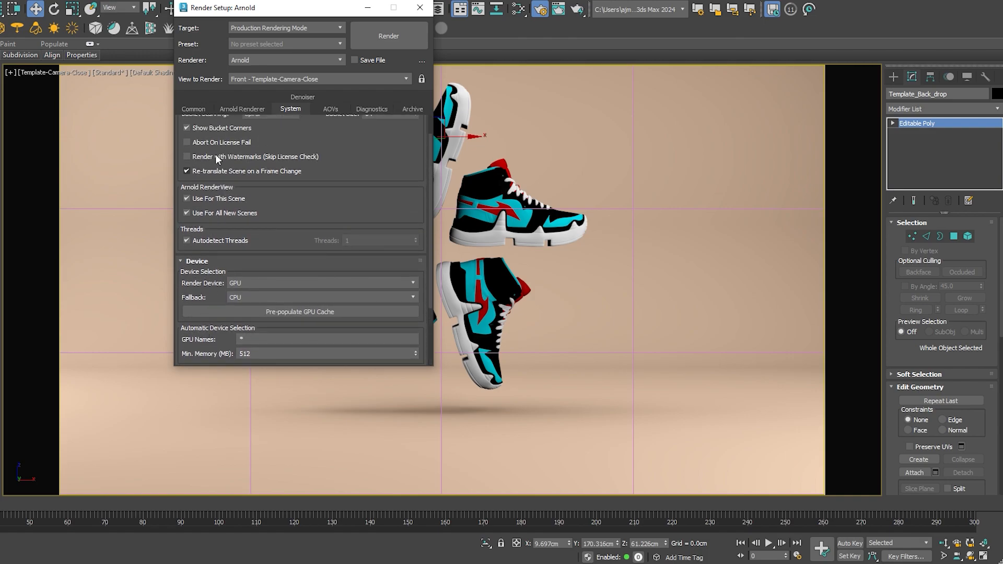
Step: Set Arnold's Camera (AA) samples to 5 and the Diffuse ray depth to 2
click(246, 108)
double_click(252, 264)
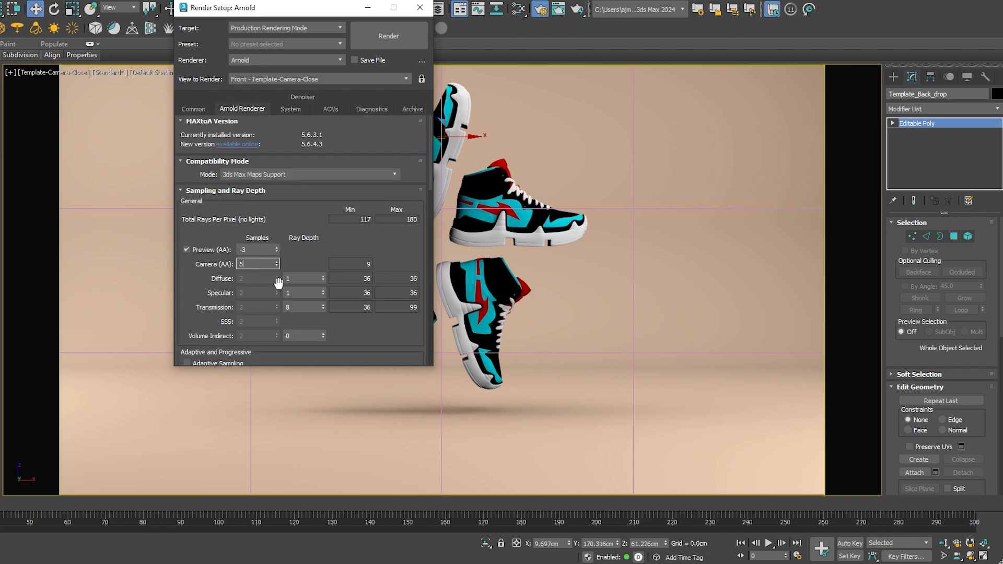
text(5)
double_click(298, 278)
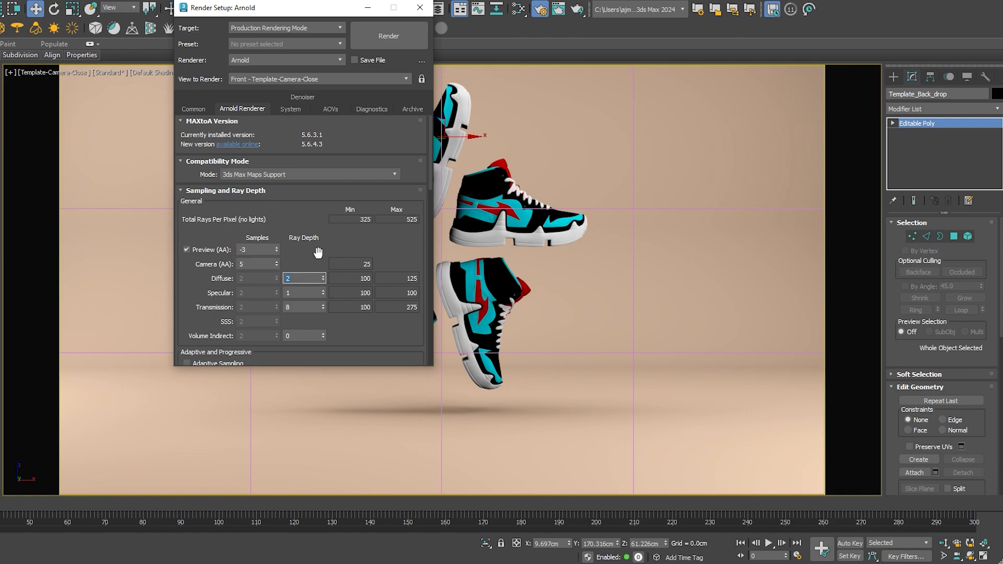
Step: Enable Adaptive Sampling in the Arnold settings and look over the remaining sampling and motion blur options
scroll(313, 245, down, 5)
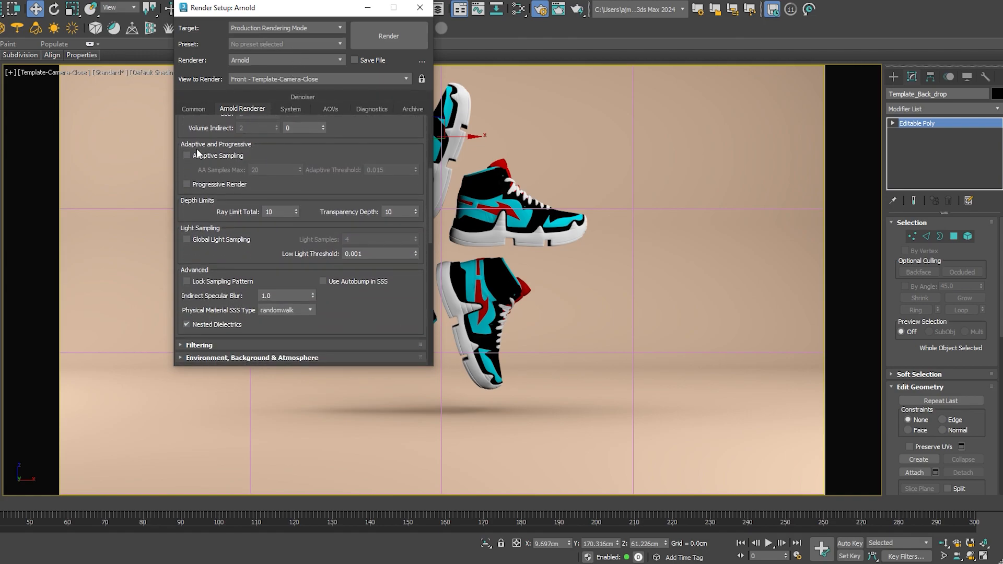
click(207, 157)
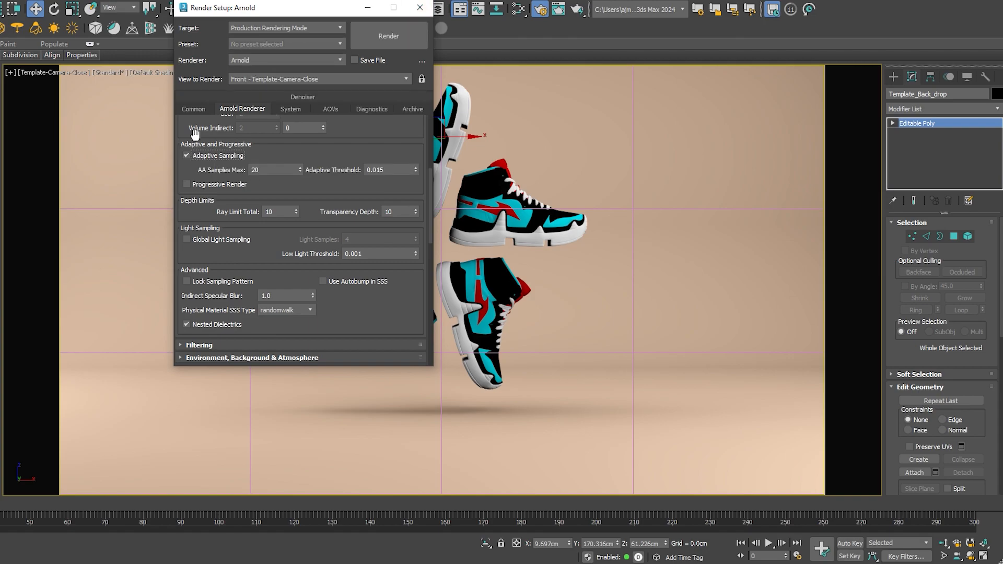
drag(265, 252, 258, 155)
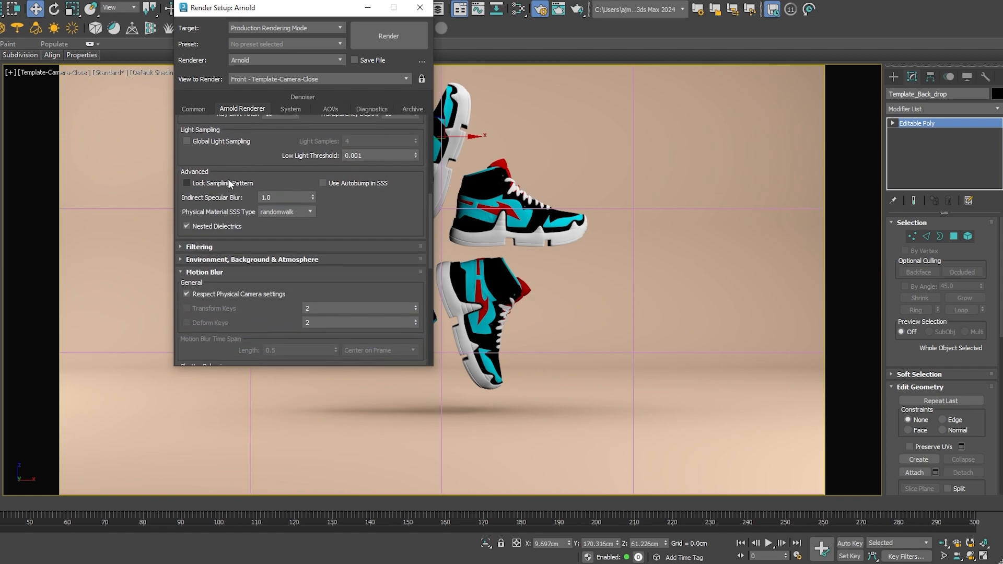
Step: Set the render output to a JPEG file named e in the renderoutput folder, accepting the image quality of 95
click(199, 108)
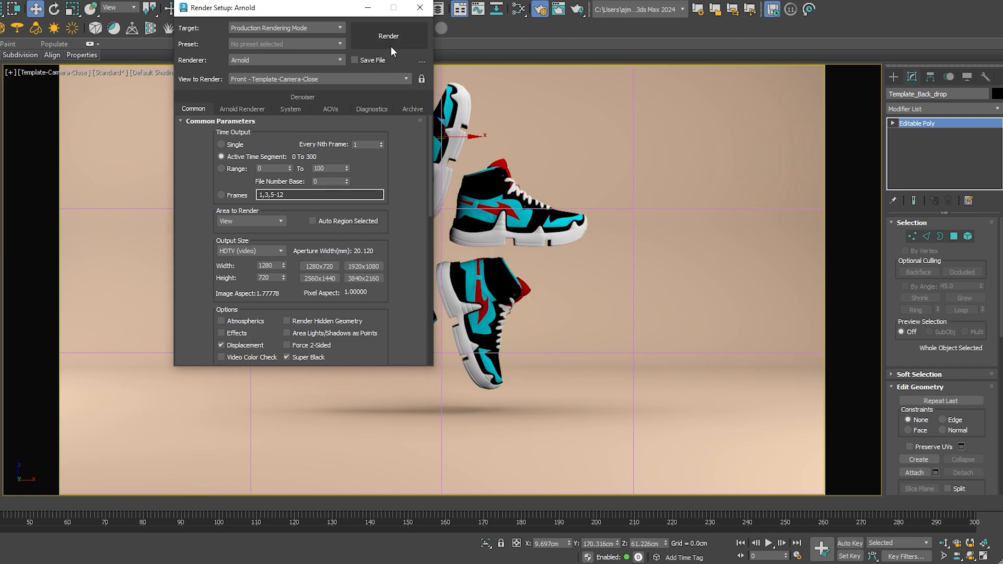
click(347, 63)
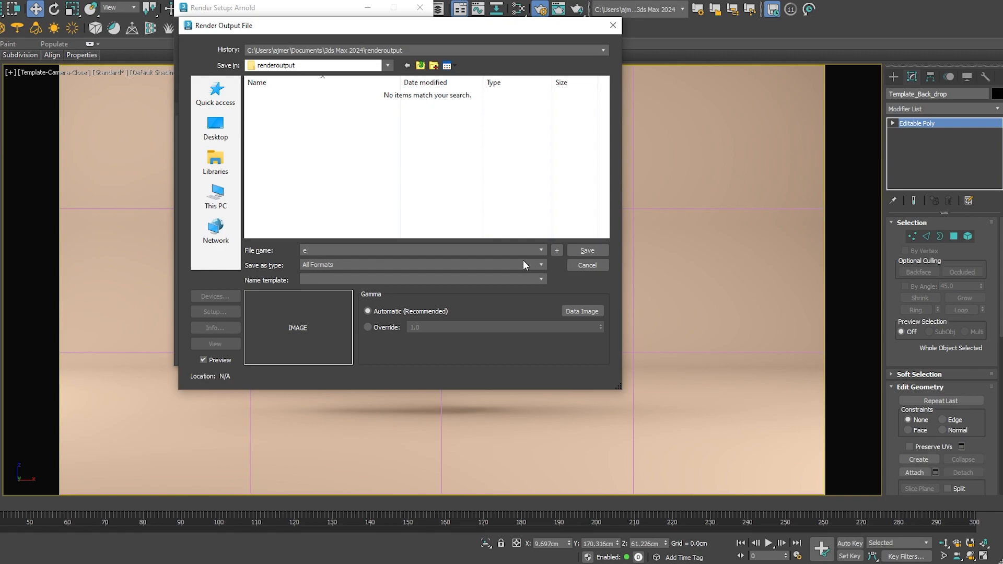
click(524, 264)
click(372, 328)
click(578, 253)
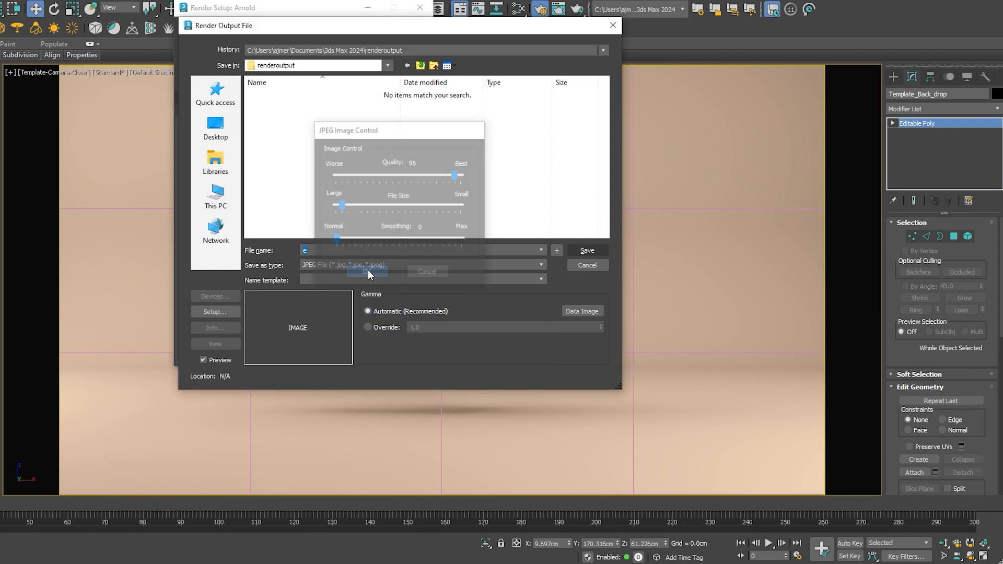
Step: Start a trial Arnold render of the 0 to 300 frame segment, move the Arnold RenderView into full view, and cancel the render
click(366, 273)
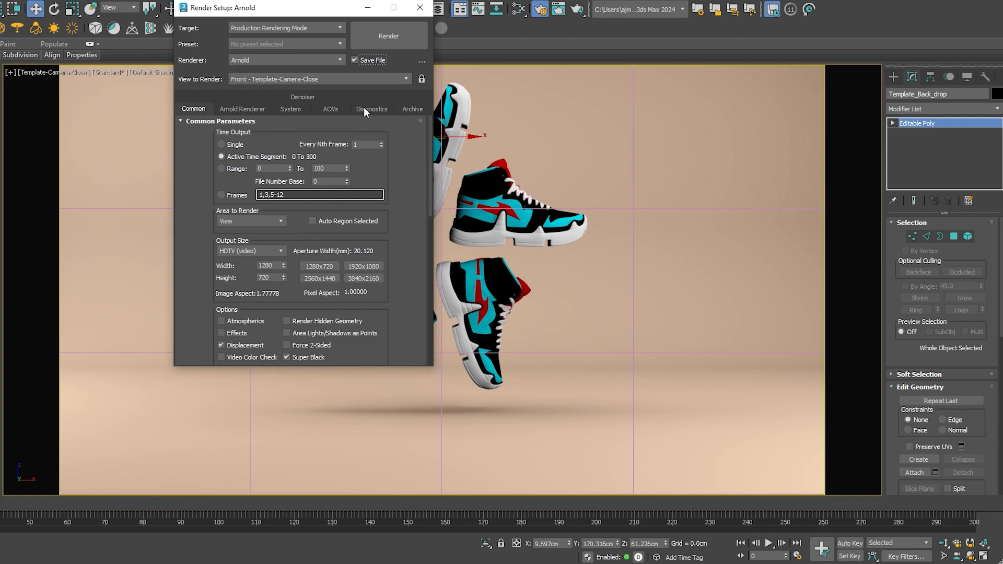
click(389, 36)
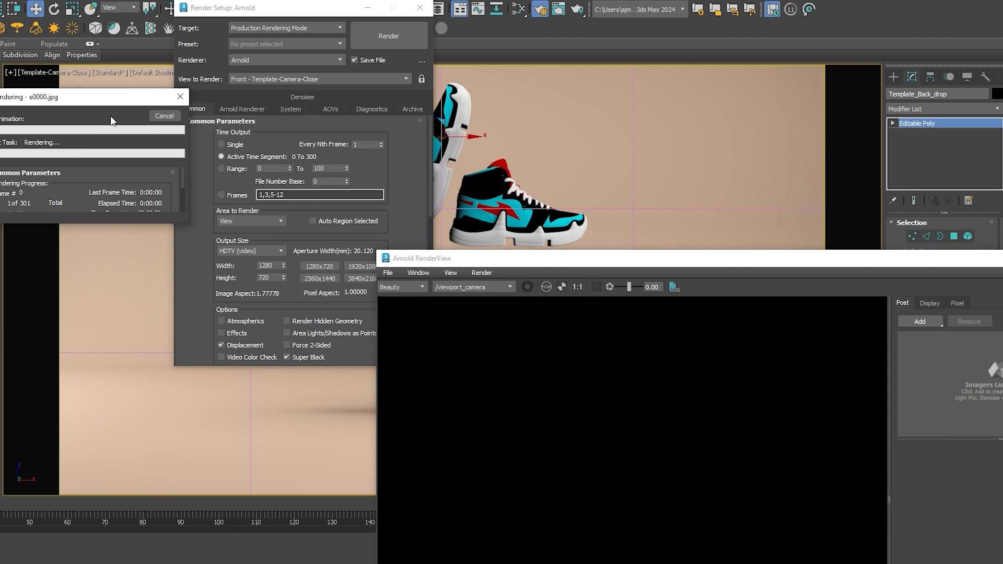
drag(568, 261, 402, 26)
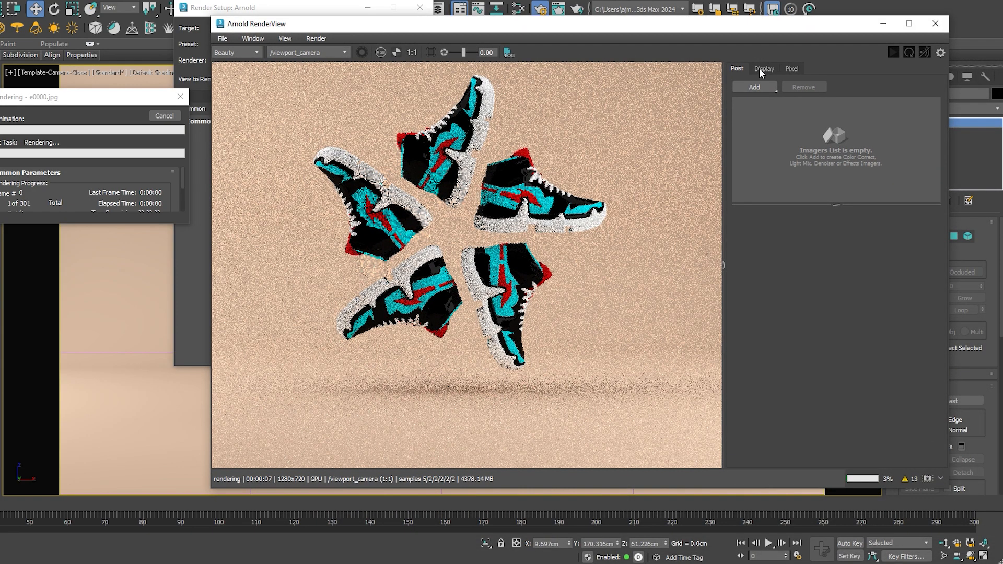
click(162, 116)
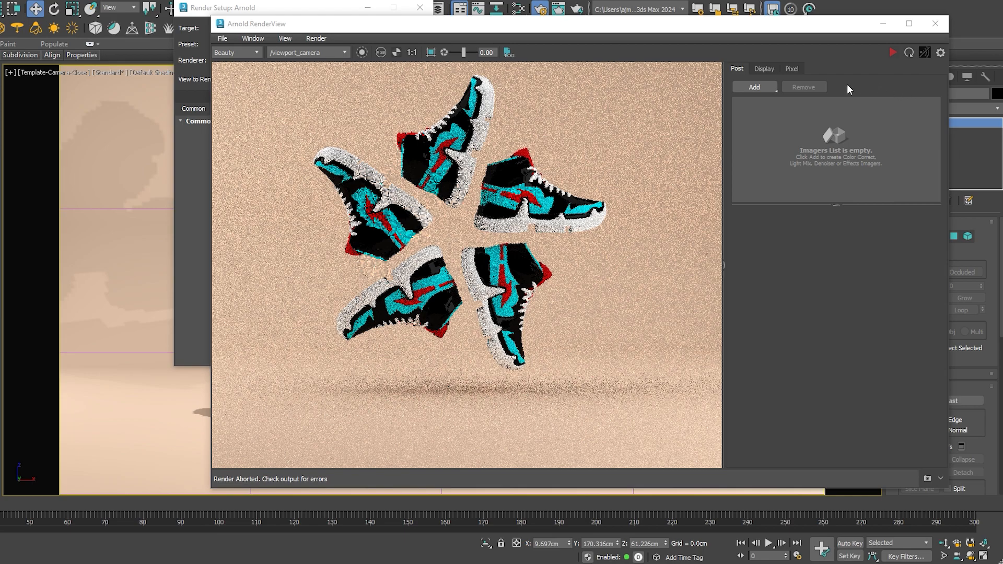
Step: Add a Denoiser Oidn imager to the Arnold RenderView and restart the animation render
click(753, 89)
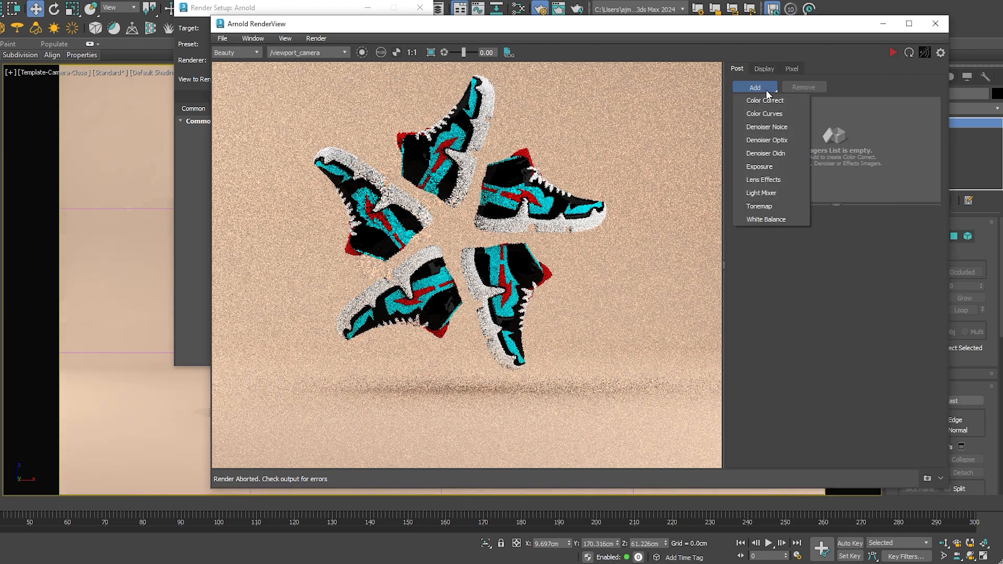
click(792, 154)
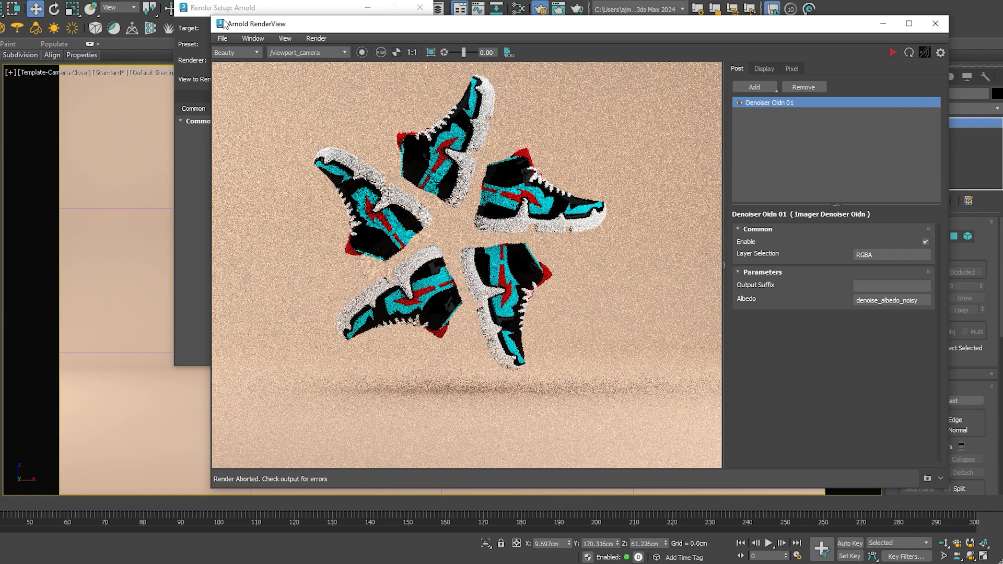
click(240, 10)
drag(298, 14, 81, 26)
click(158, 52)
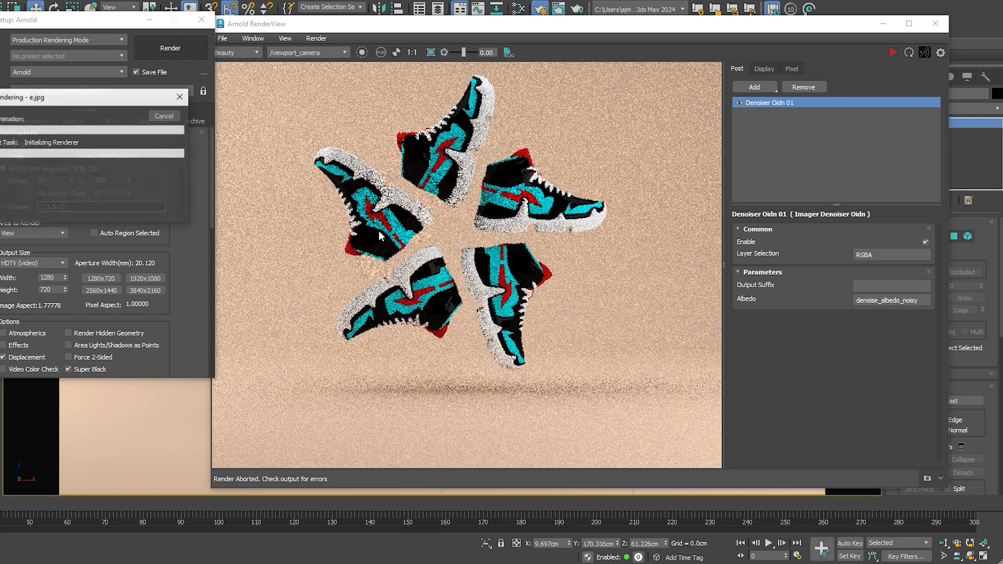